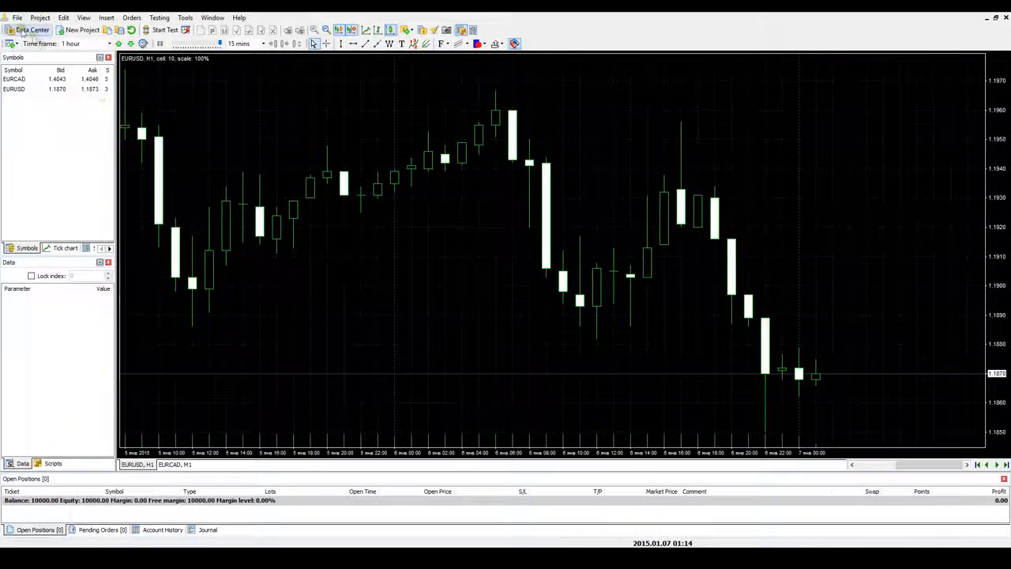
- Open the Data Center for managing symbols and price history
{"action": "left_click", "coordinate": [16, 17]}
{"action": "left_click", "coordinate": [75, 86]}
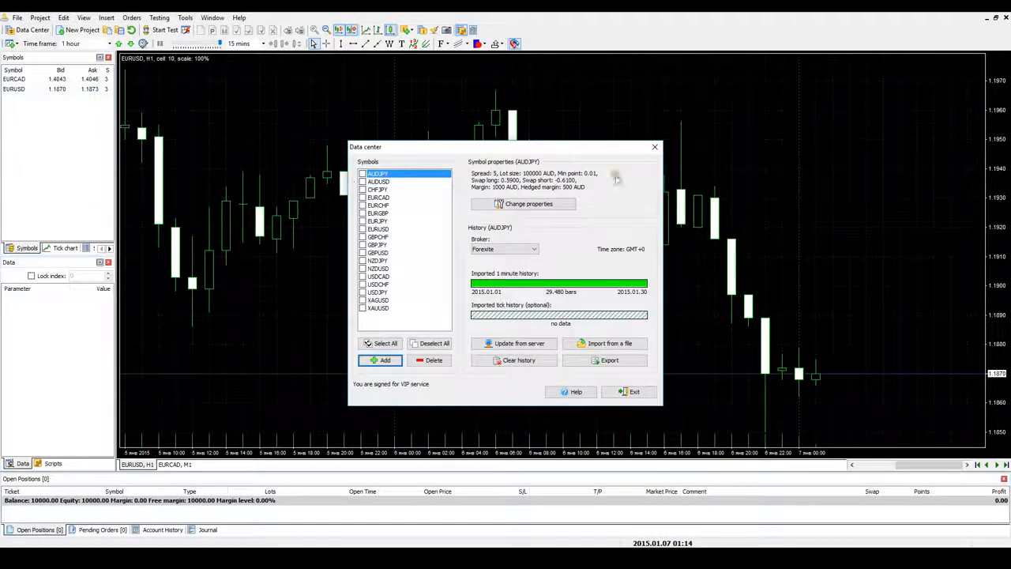
{"action": "left_click", "coordinate": [654, 146]}
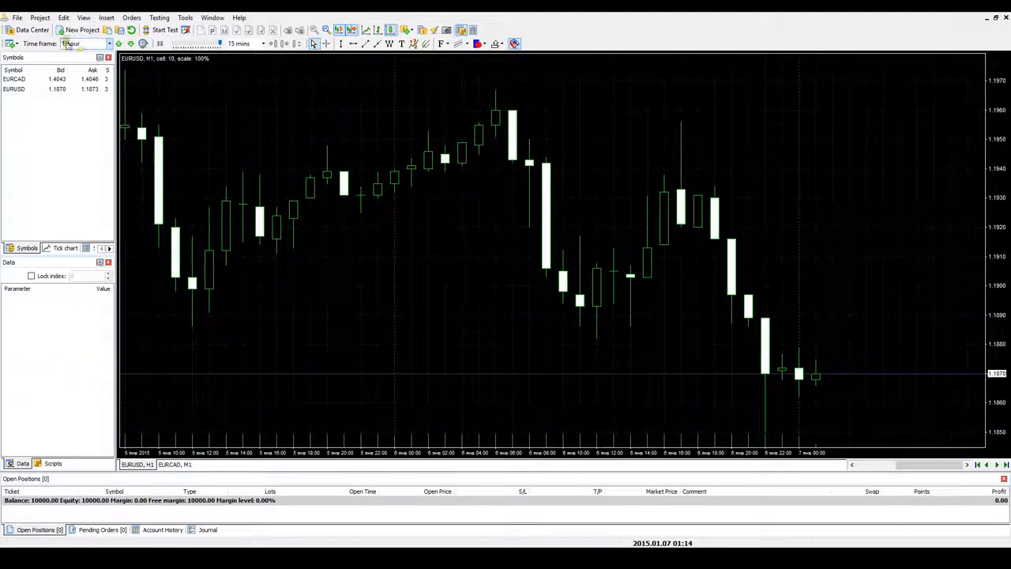
{"action": "left_click", "coordinate": [28, 30]}
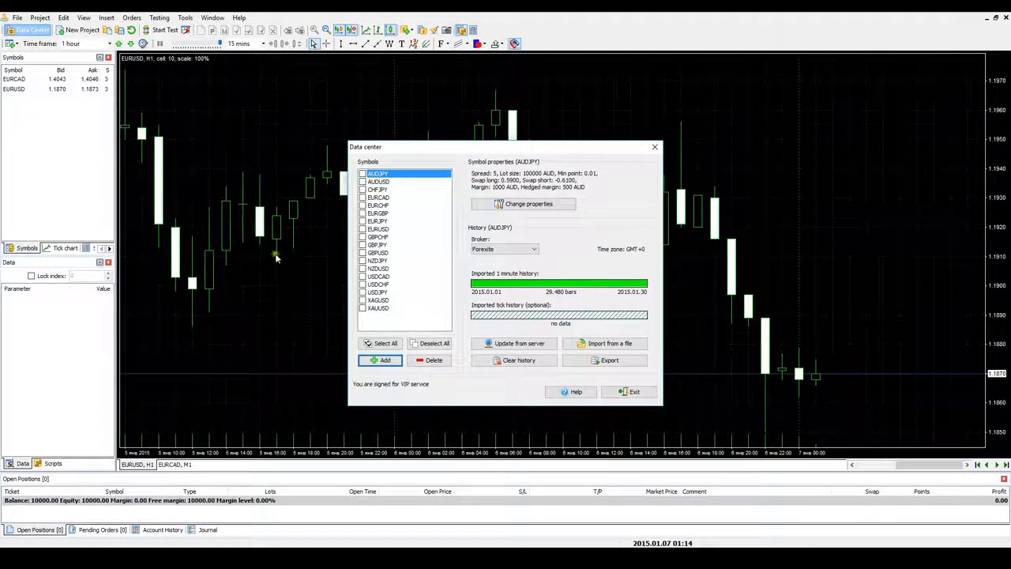
- Look through the symbol list's options for adding, deleting, selecting all and deselecting all symbols, dismissing each dialog
{"action": "left_click", "coordinate": [394, 363]}
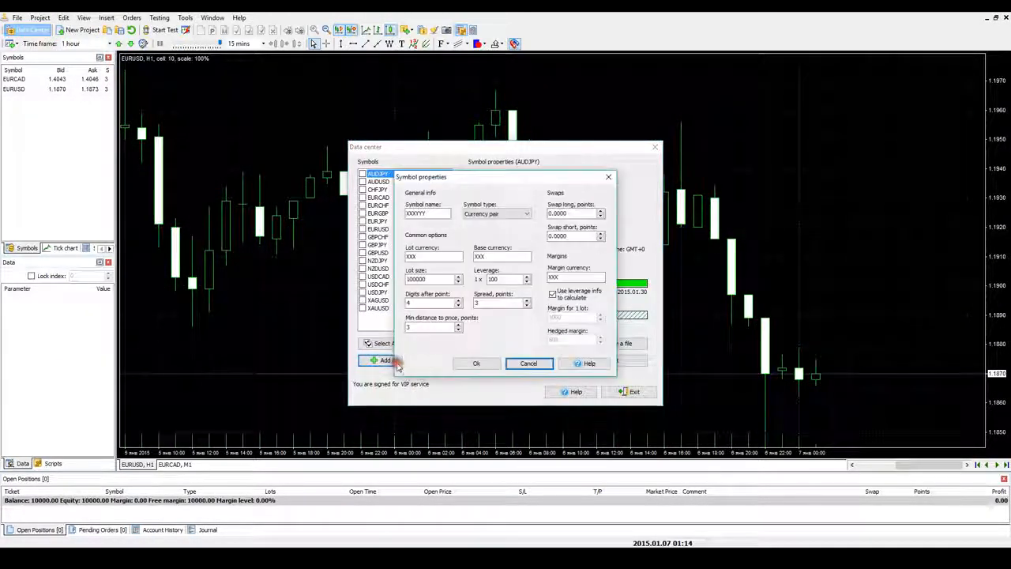
{"action": "left_click", "coordinate": [609, 176]}
{"action": "left_click", "coordinate": [434, 360]}
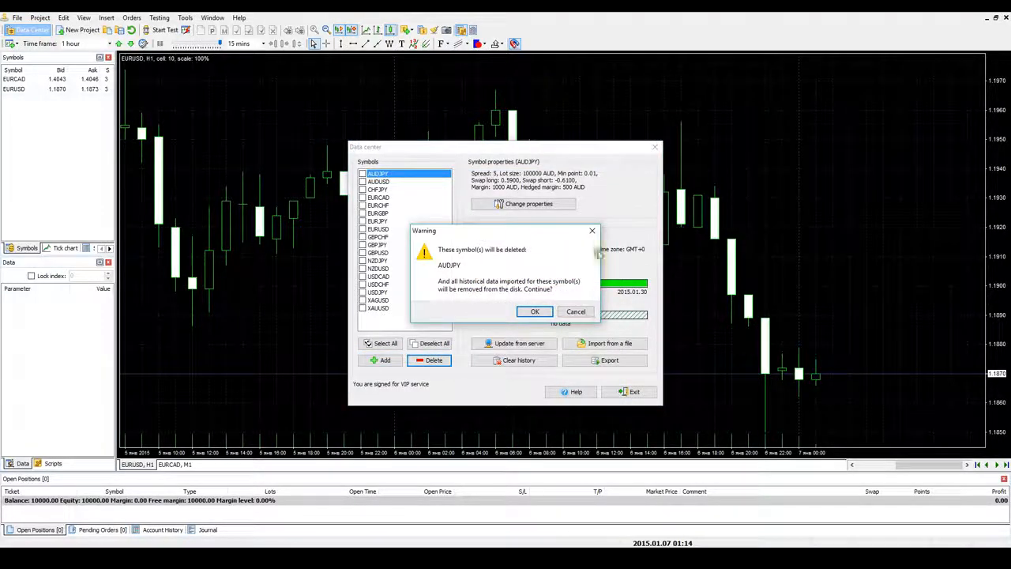
{"action": "left_click", "coordinate": [594, 229]}
{"action": "left_click", "coordinate": [394, 341]}
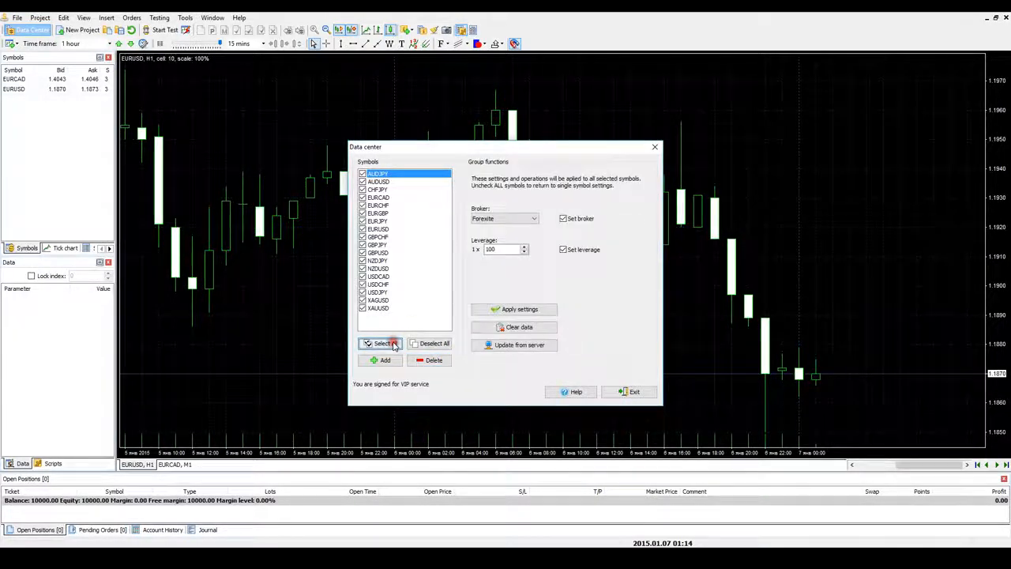
{"action": "left_click", "coordinate": [435, 342]}
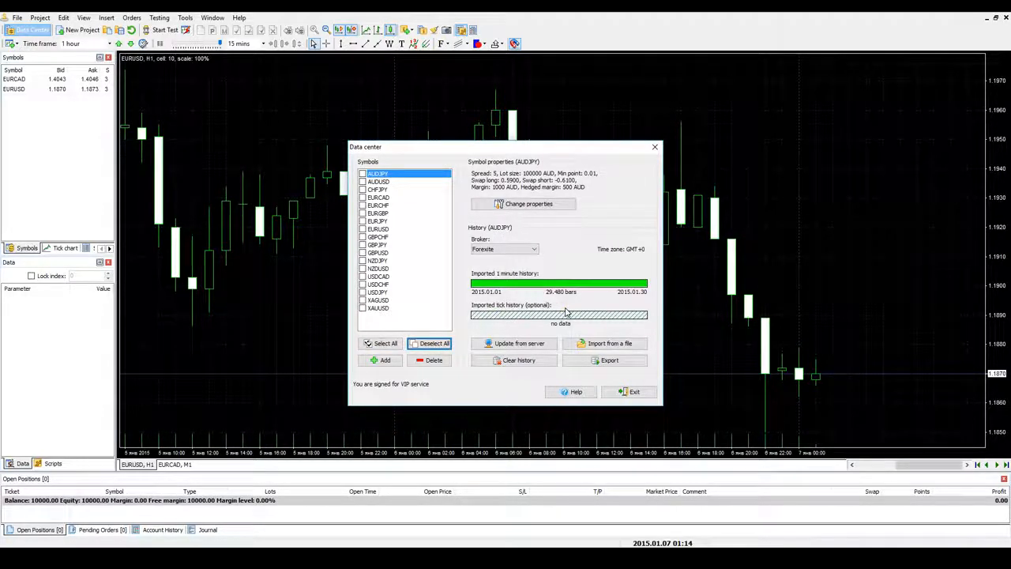
- Review the AUDJPY symbol properties, server update options and file import options, closing each dialog without changes
{"action": "left_click", "coordinate": [545, 203]}
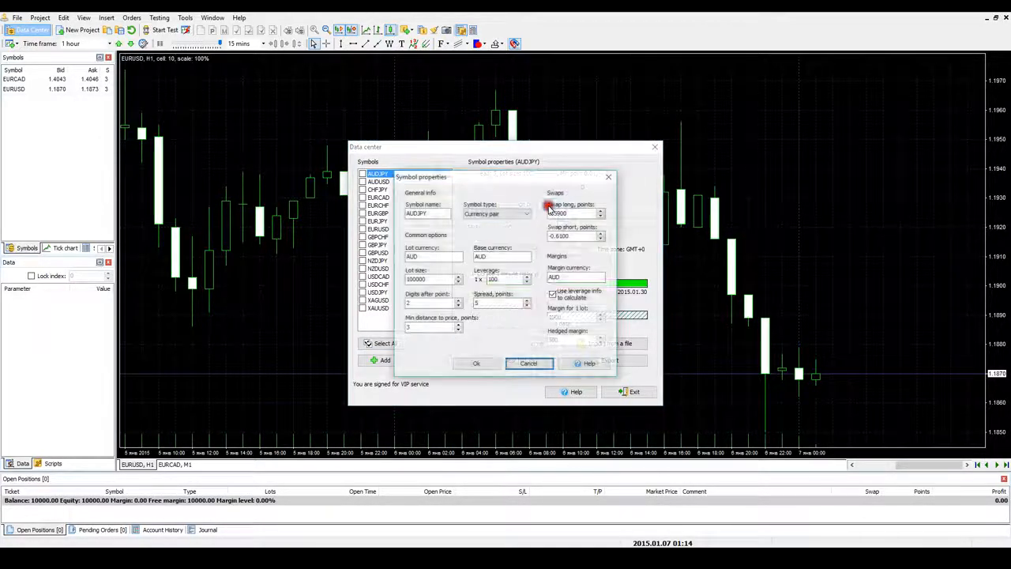
{"action": "left_click", "coordinate": [609, 179]}
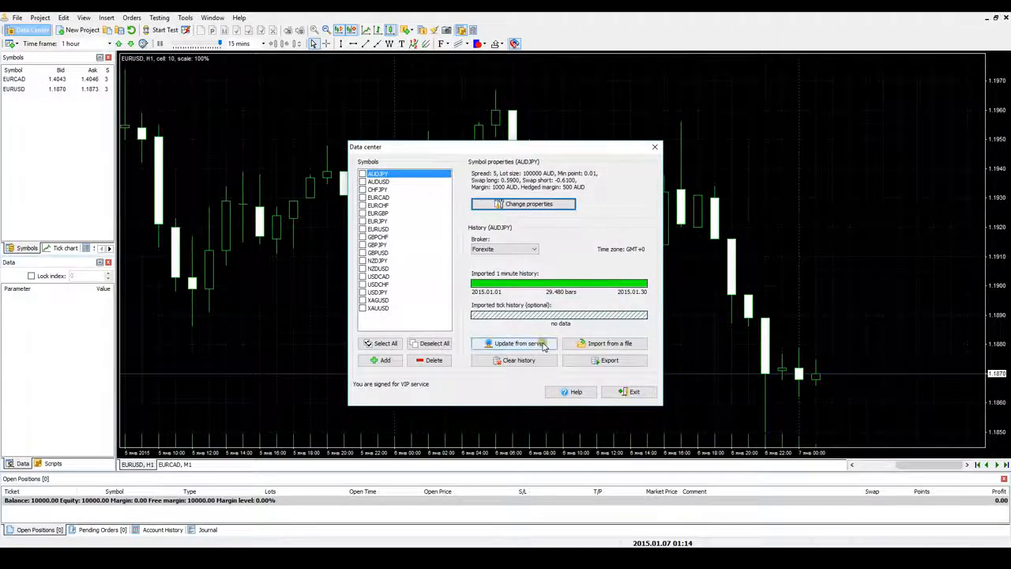
{"action": "left_click", "coordinate": [518, 343]}
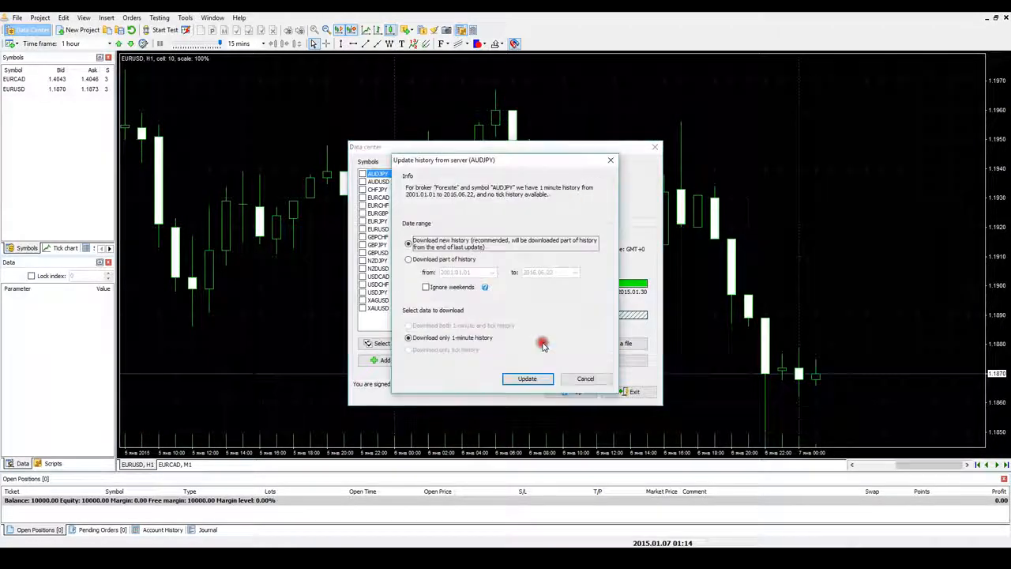
{"action": "left_click", "coordinate": [614, 163]}
{"action": "left_click", "coordinate": [630, 343]}
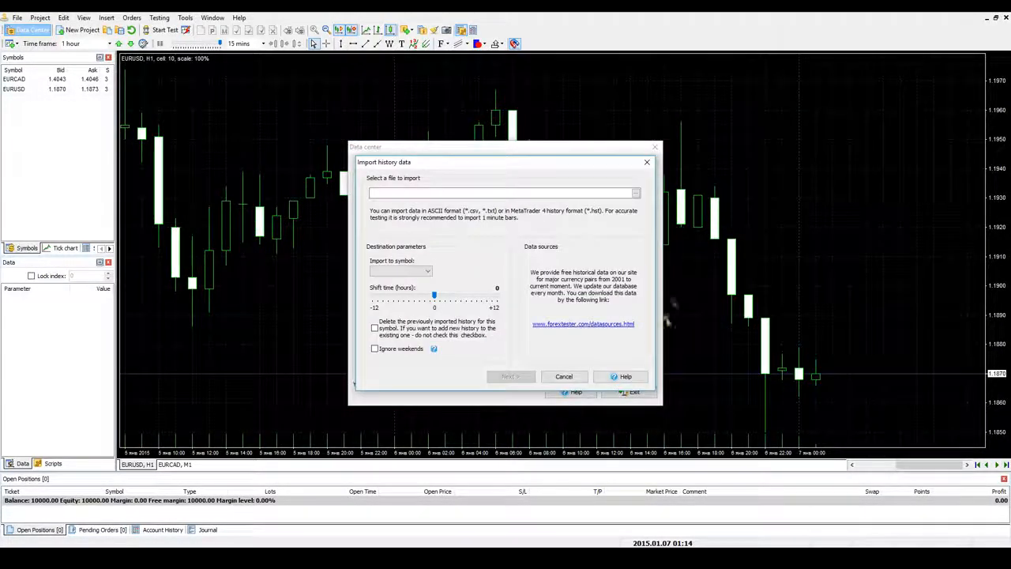
{"action": "left_click", "coordinate": [647, 162]}
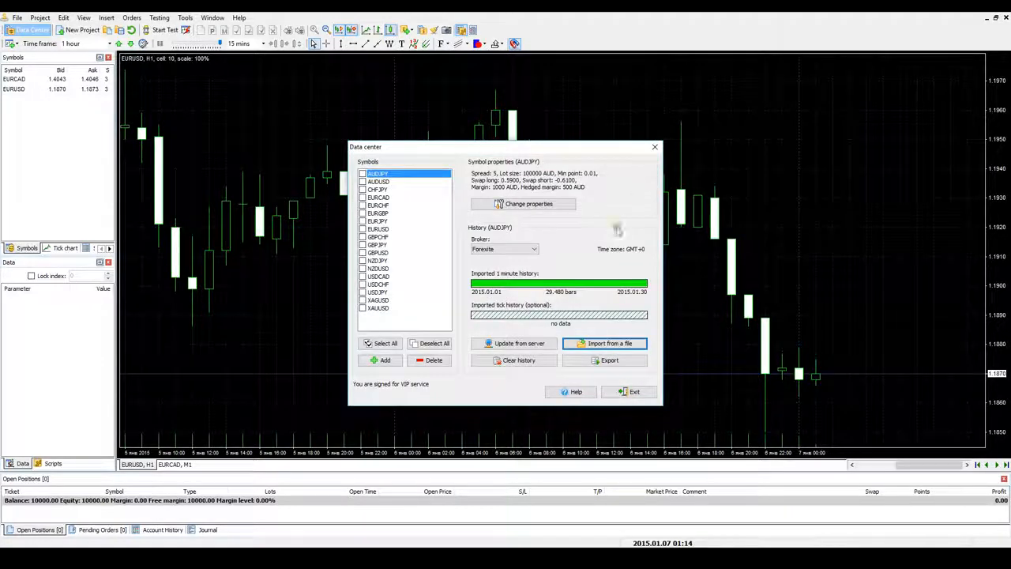
- Review the options for clearing and exporting AUDJPY history, closing each dialog without changes
{"action": "left_click", "coordinate": [542, 360]}
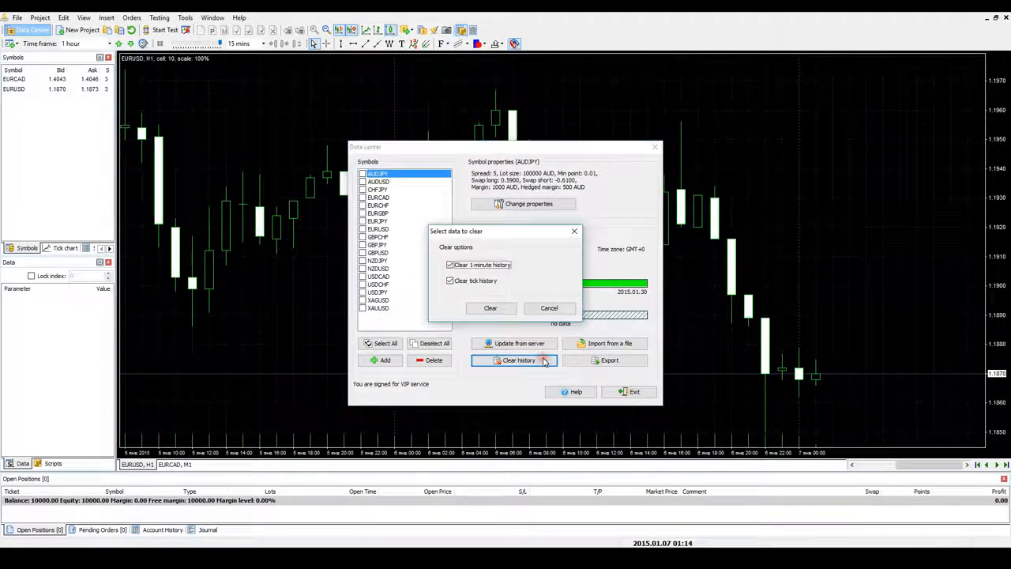
{"action": "left_click", "coordinate": [575, 232]}
{"action": "left_click", "coordinate": [607, 360]}
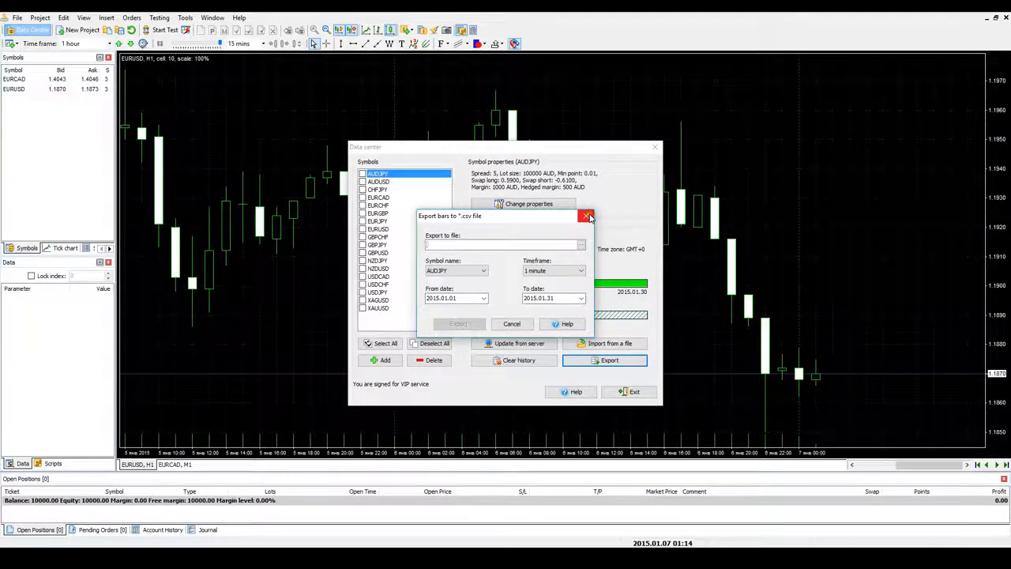
{"action": "left_click", "coordinate": [588, 218]}
- Add a new currency pair symbol named EURNZD with the remaining properties at their defaults
{"action": "left_click", "coordinate": [374, 360]}
{"action": "double_click", "coordinate": [426, 213]}
{"action": "type", "text": "EURNZD"}
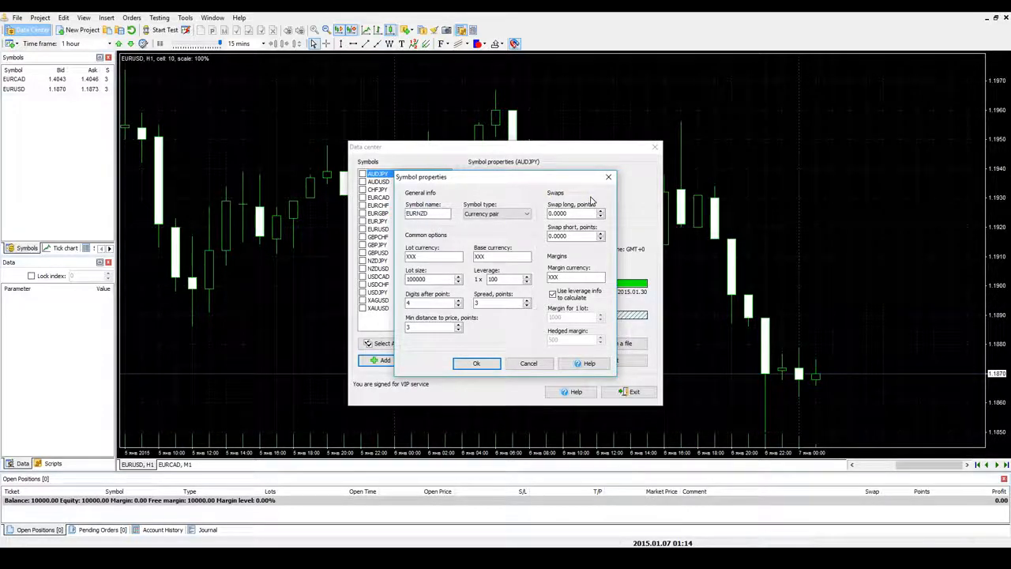
{"action": "left_click", "coordinate": [476, 363]}
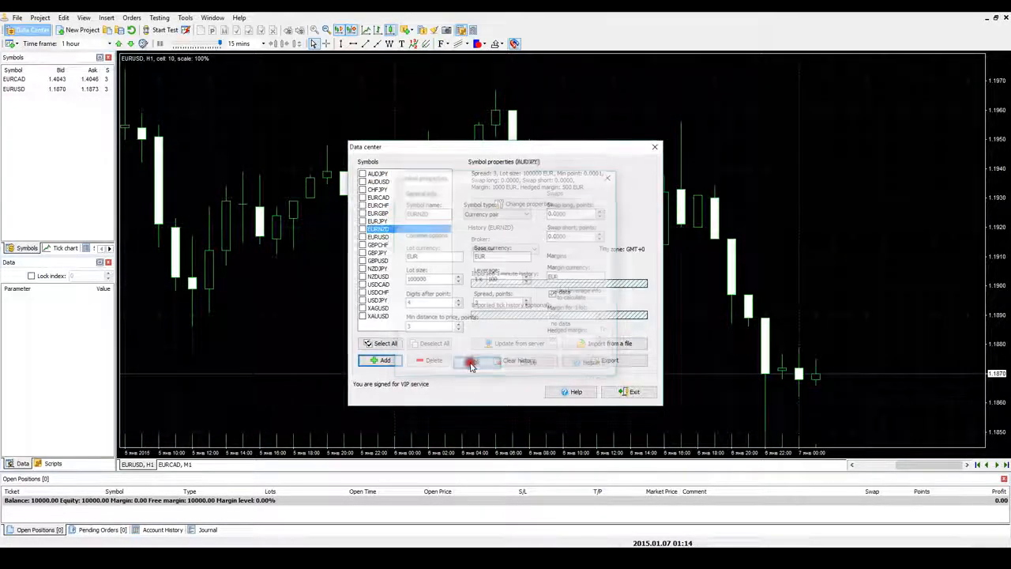
- Delete the EURNZD symbol together with its historical data
{"action": "left_click", "coordinate": [388, 230]}
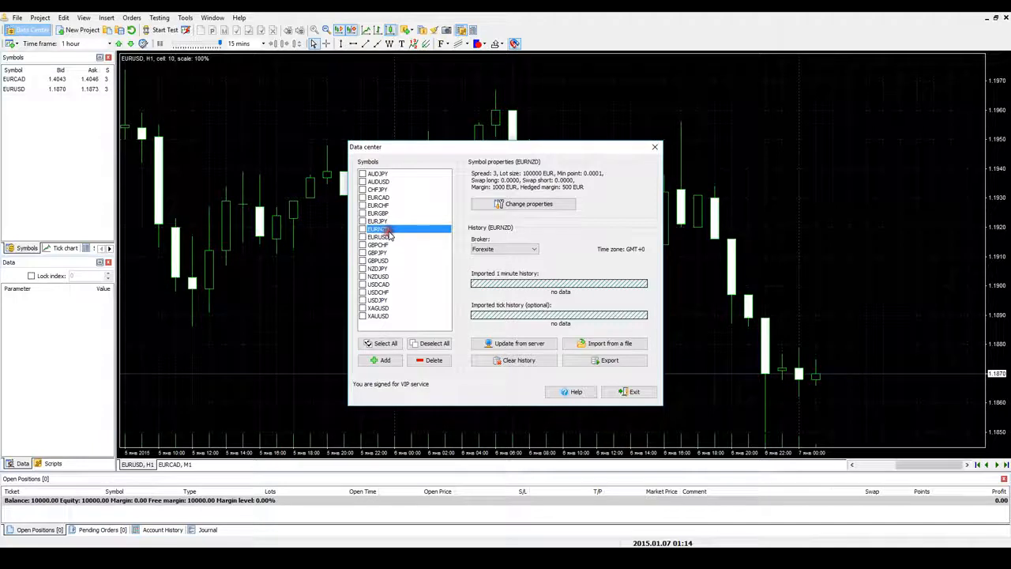
{"action": "left_click", "coordinate": [440, 360]}
{"action": "left_click", "coordinate": [531, 312]}
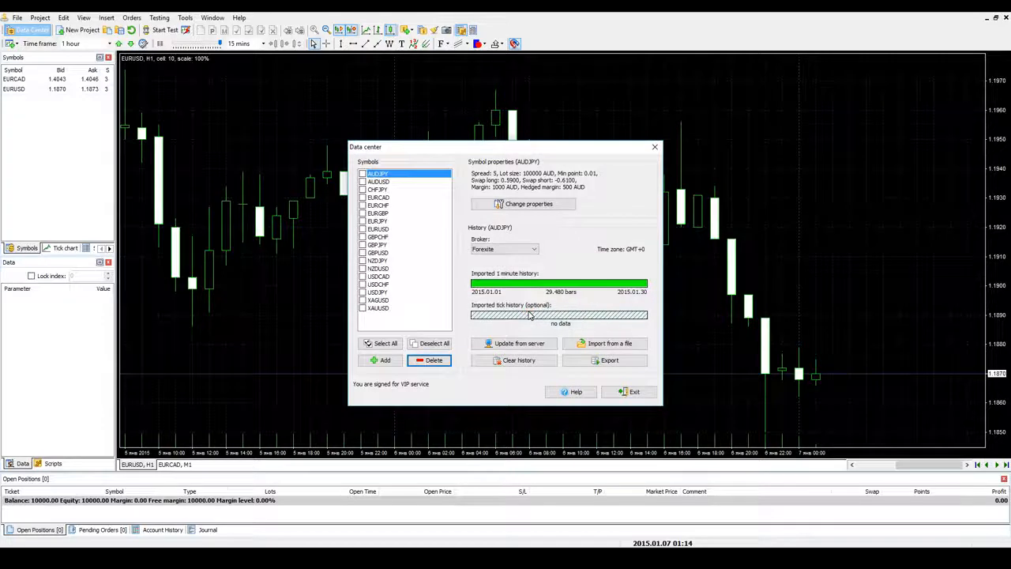
- Select all symbols, keep Forexite as the group's broker and enter 50 as its leverage
{"action": "left_click", "coordinate": [395, 346]}
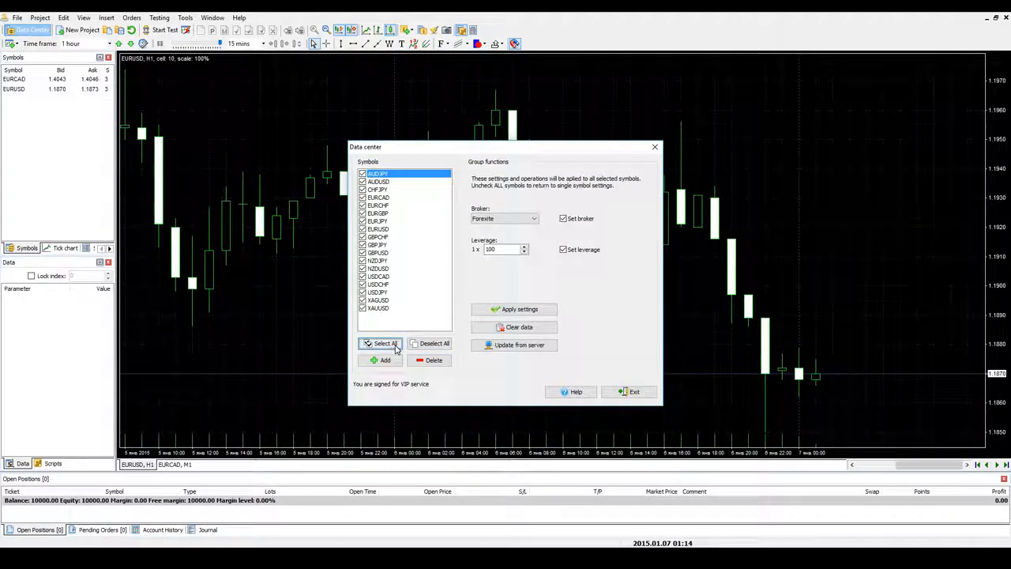
{"action": "left_click", "coordinate": [534, 218]}
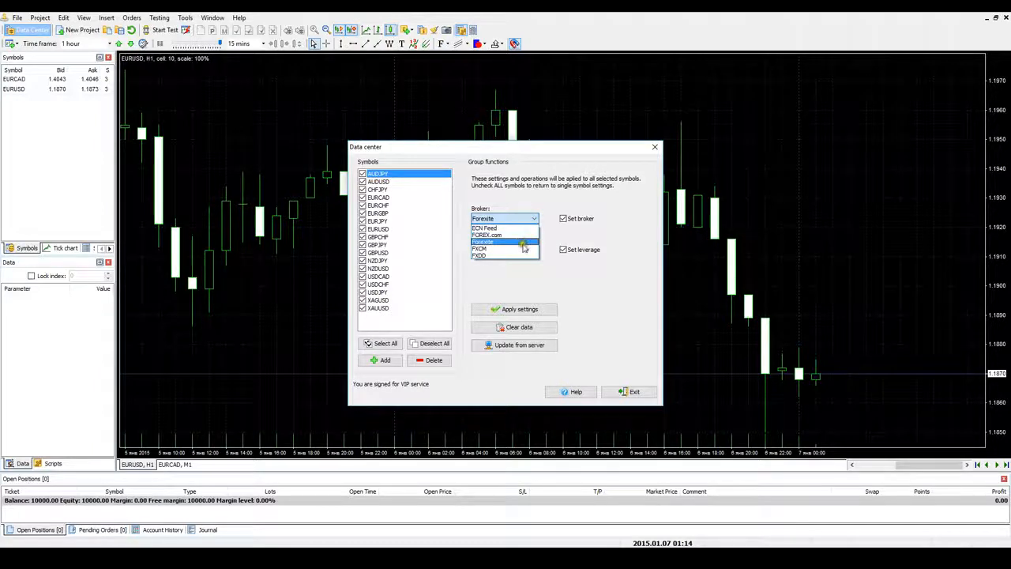
{"action": "left_click", "coordinate": [514, 269]}
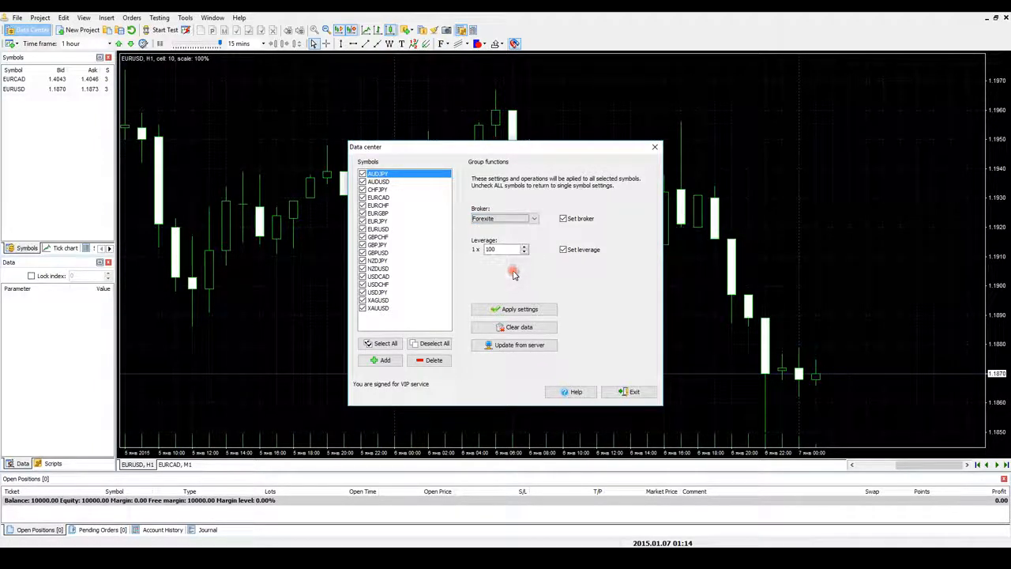
{"action": "double_click", "coordinate": [500, 248]}
{"action": "type", "text": "50"}
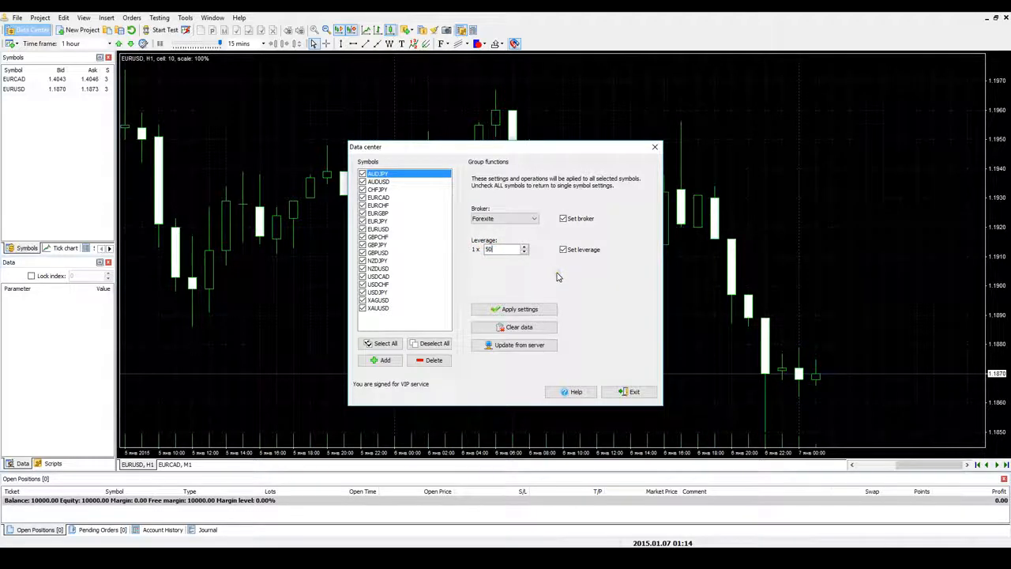
- Look at the data-clearing options for all selected symbols, leave the dialog and deselect every symbol
{"action": "left_click", "coordinate": [521, 326]}
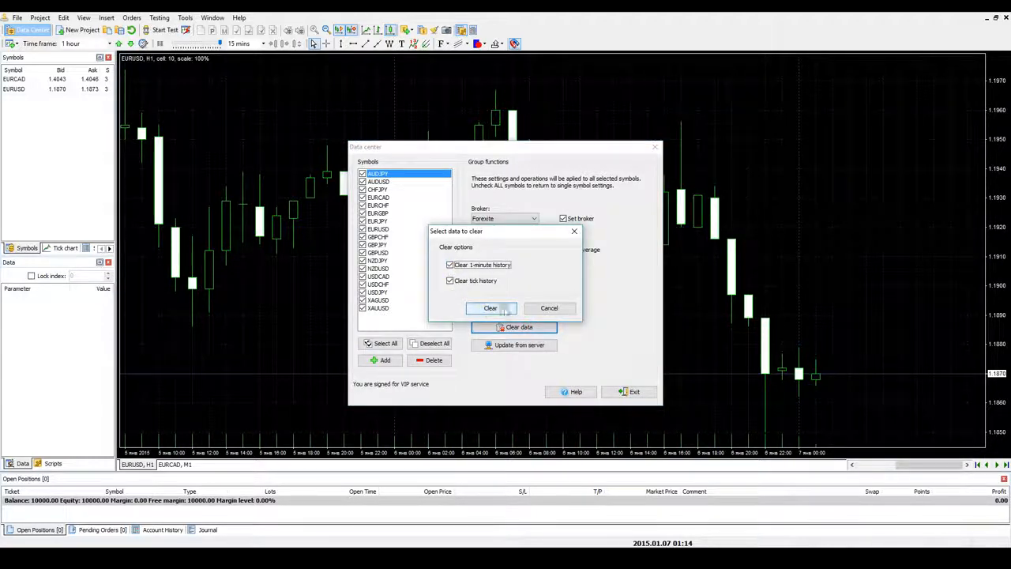
{"action": "left_click", "coordinate": [491, 308]}
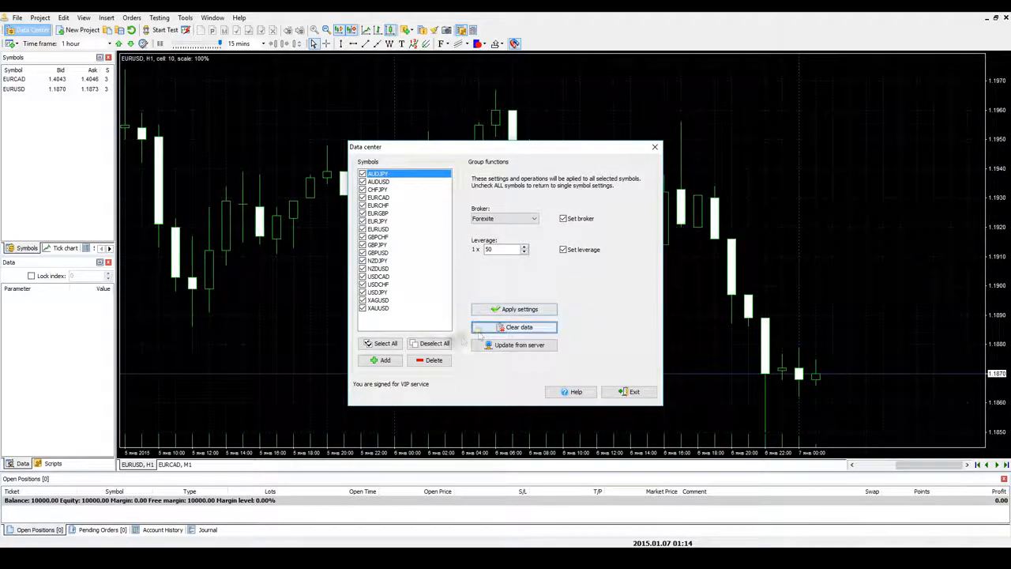
{"action": "left_click", "coordinate": [434, 342]}
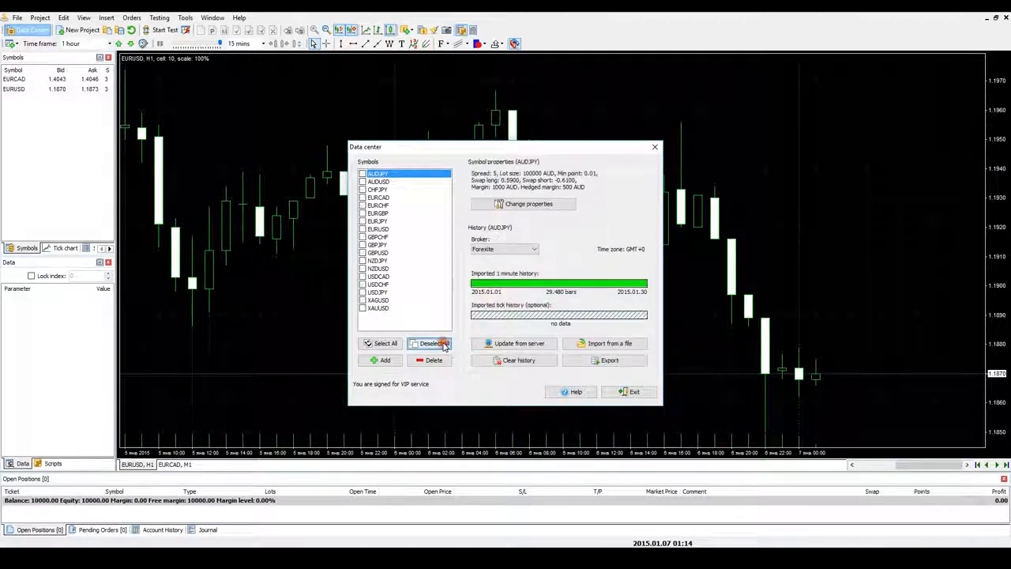
- Tick AUDJPY, EURJPY, NZDUSD and XAGUSD as a custom group of symbols, and clear that selection
{"action": "left_click", "coordinate": [362, 173]}
{"action": "left_click", "coordinate": [361, 221]}
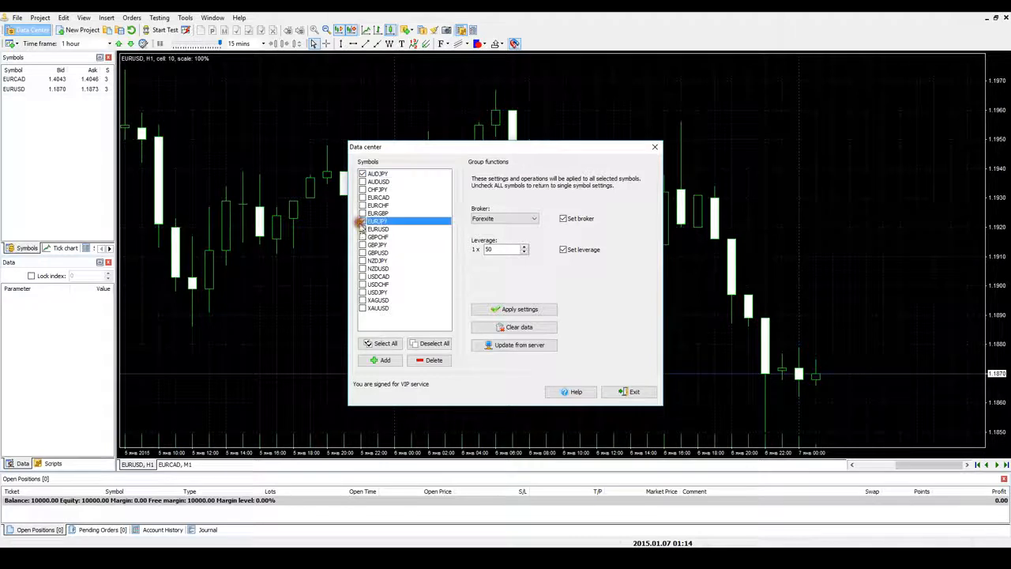
{"action": "left_click", "coordinate": [362, 268]}
{"action": "left_click", "coordinate": [361, 301]}
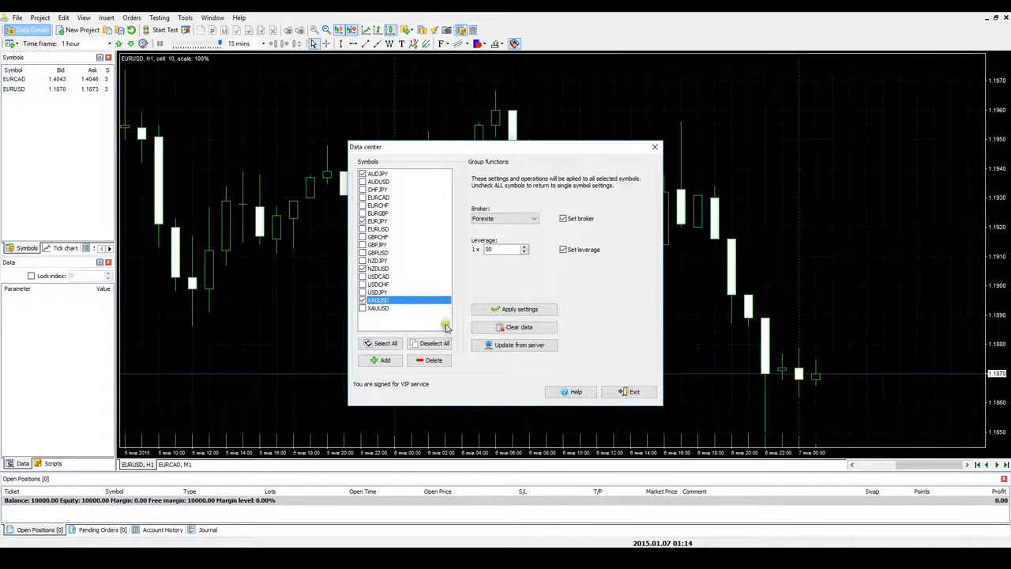
{"action": "left_click", "coordinate": [444, 345]}
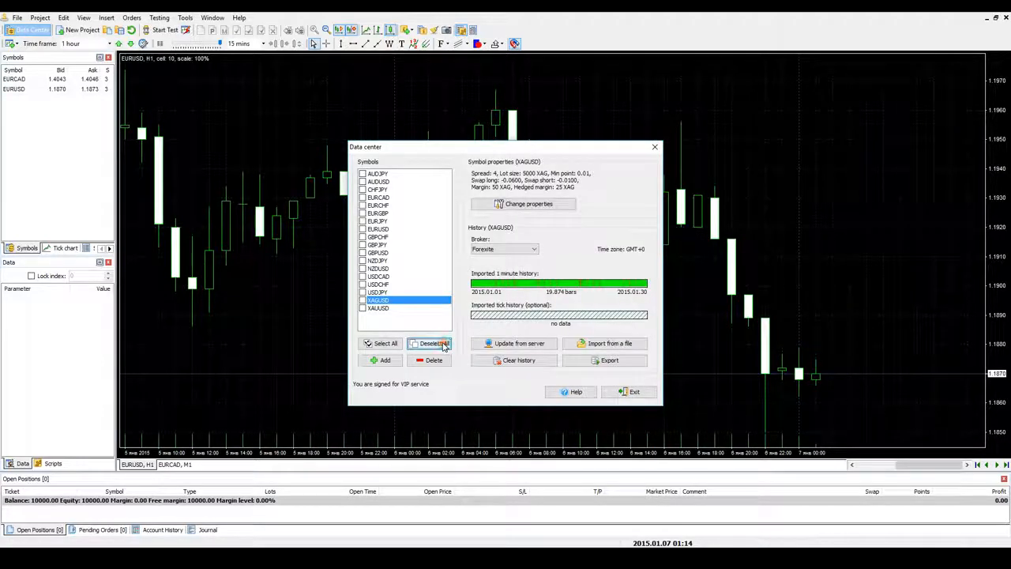
- Start a server history update for EURUSD and choose to download only part of the history
{"action": "left_click", "coordinate": [384, 229]}
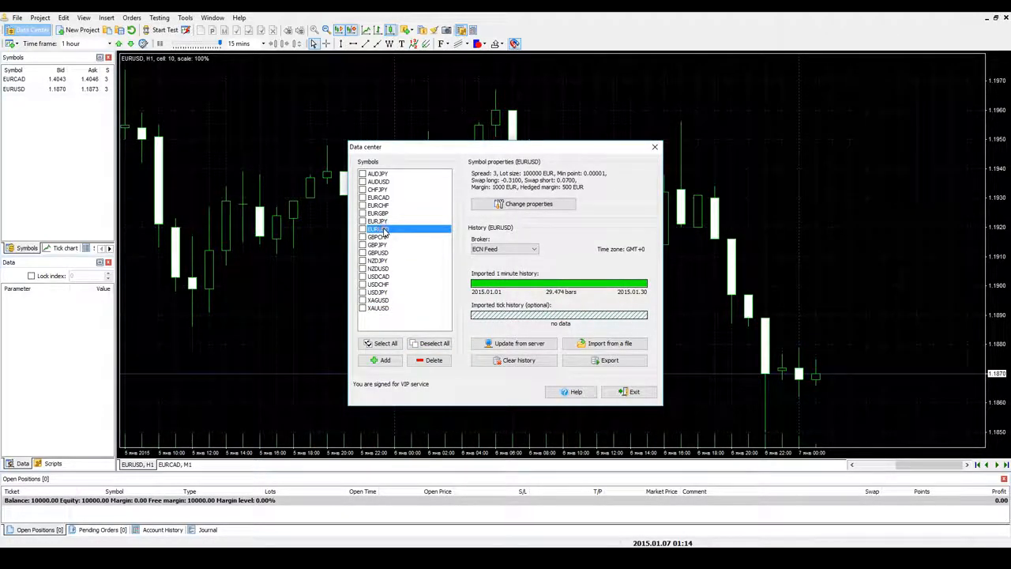
{"action": "left_click", "coordinate": [534, 345]}
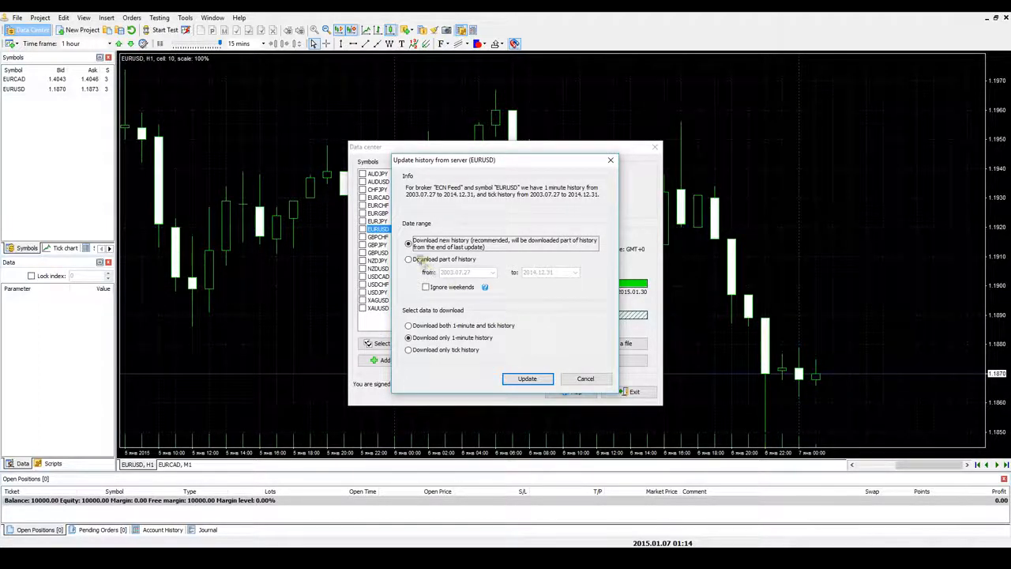
{"action": "left_click", "coordinate": [409, 243]}
{"action": "left_click", "coordinate": [408, 260]}
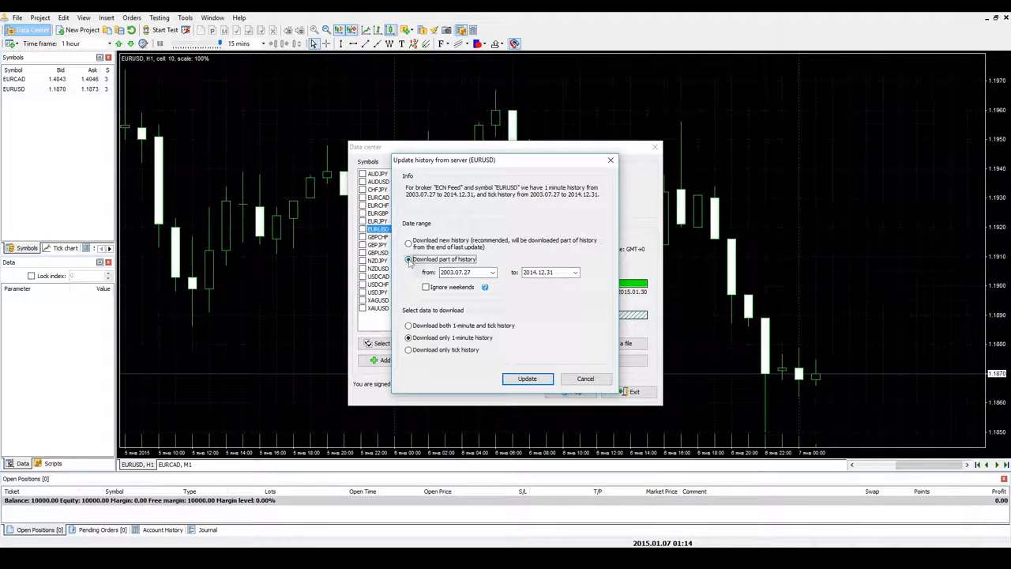
- Set the EURUSD download range from 2007.01.01 to 2015.01.30 and toggle the Ignore weekends option
{"action": "left_click", "coordinate": [492, 272]}
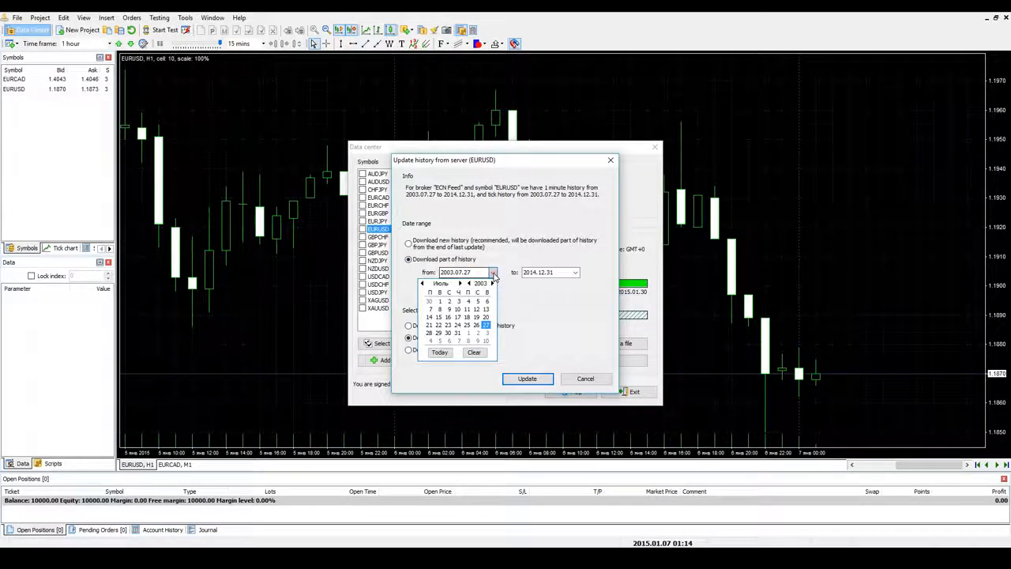
{"action": "left_click", "coordinate": [423, 283]}
{"action": "left_click", "coordinate": [423, 282]}
{"action": "left_click", "coordinate": [422, 282]}
{"action": "left_click", "coordinate": [423, 283]}
{"action": "left_click", "coordinate": [422, 283]}
{"action": "left_click", "coordinate": [423, 283]}
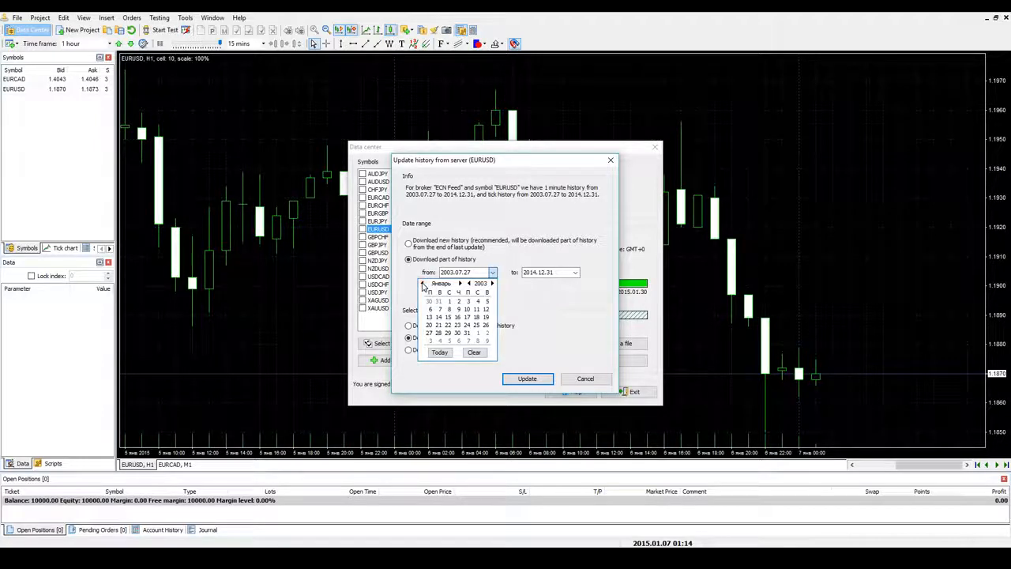
{"action": "left_click", "coordinate": [492, 282]}
{"action": "left_click", "coordinate": [492, 282]}
{"action": "left_click", "coordinate": [492, 282]}
{"action": "left_click", "coordinate": [492, 282]}
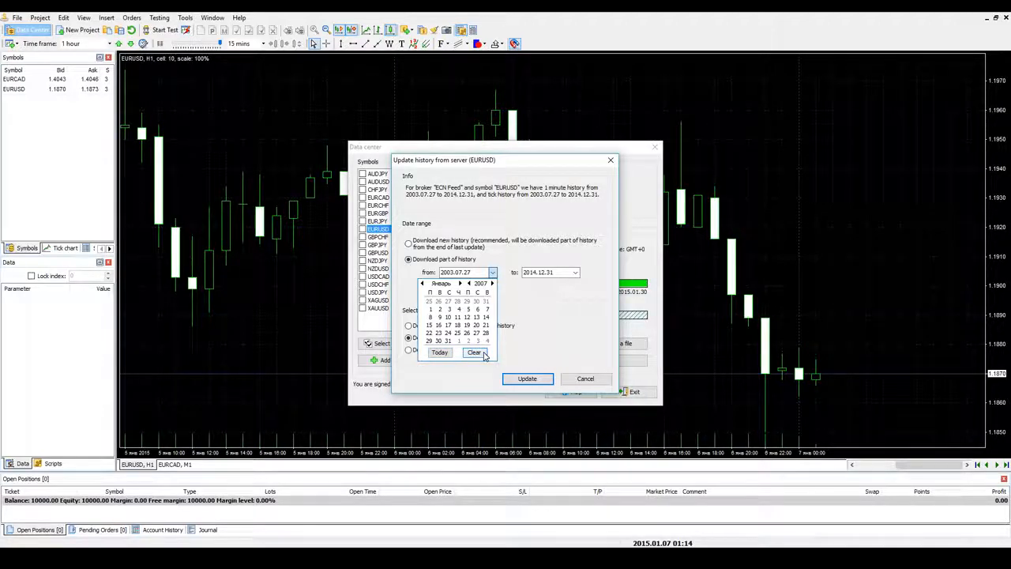
{"action": "left_click", "coordinate": [429, 309]}
{"action": "left_click", "coordinate": [425, 288]}
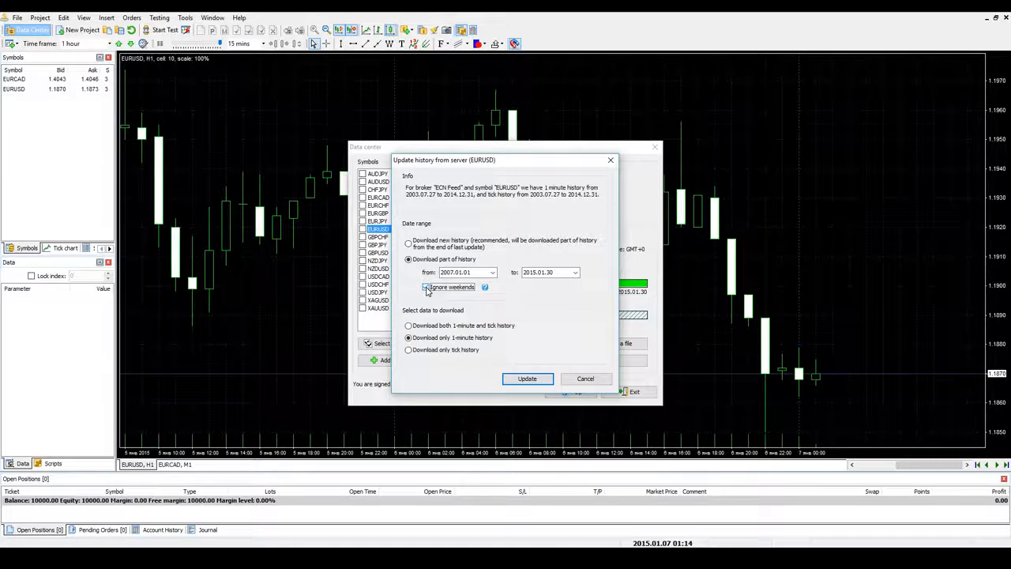
- Keep Ignore weekends enabled, compare the download data options, choose only 1-minute history and start the EURUSD update
{"action": "left_click", "coordinate": [426, 288]}
{"action": "left_click", "coordinate": [408, 327]}
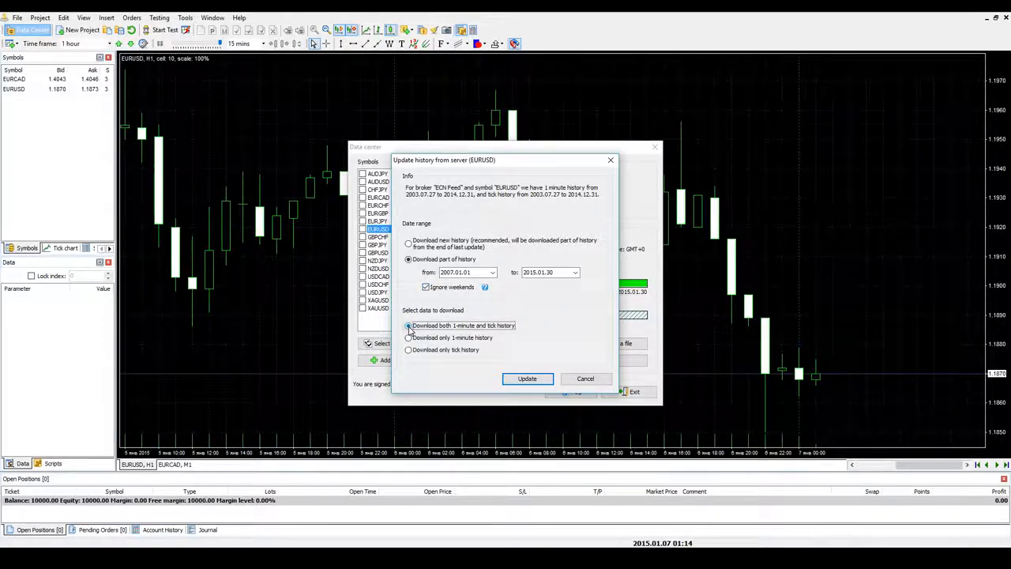
{"action": "left_click", "coordinate": [409, 338]}
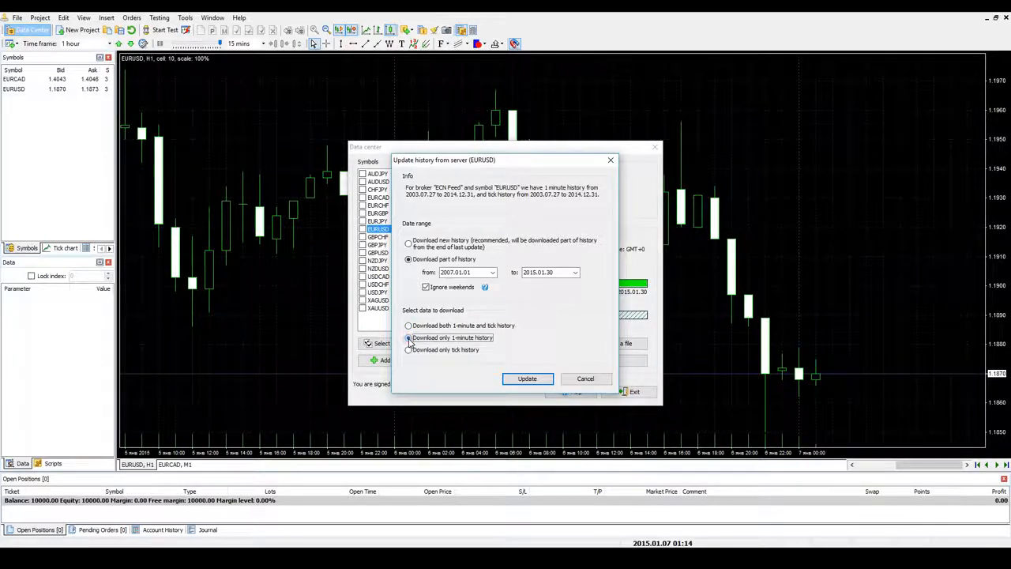
{"action": "left_click", "coordinate": [409, 353]}
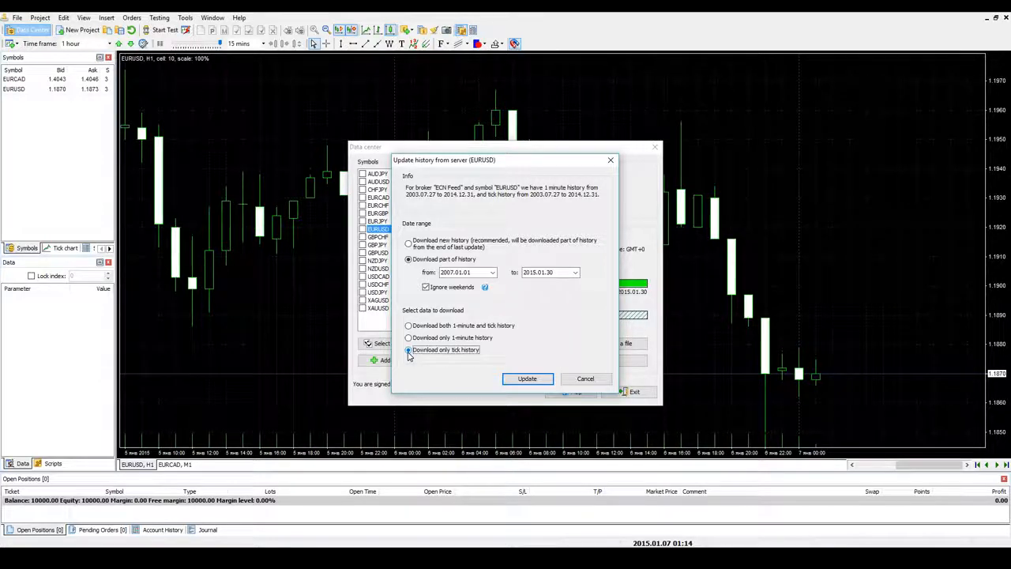
{"action": "left_click", "coordinate": [408, 337]}
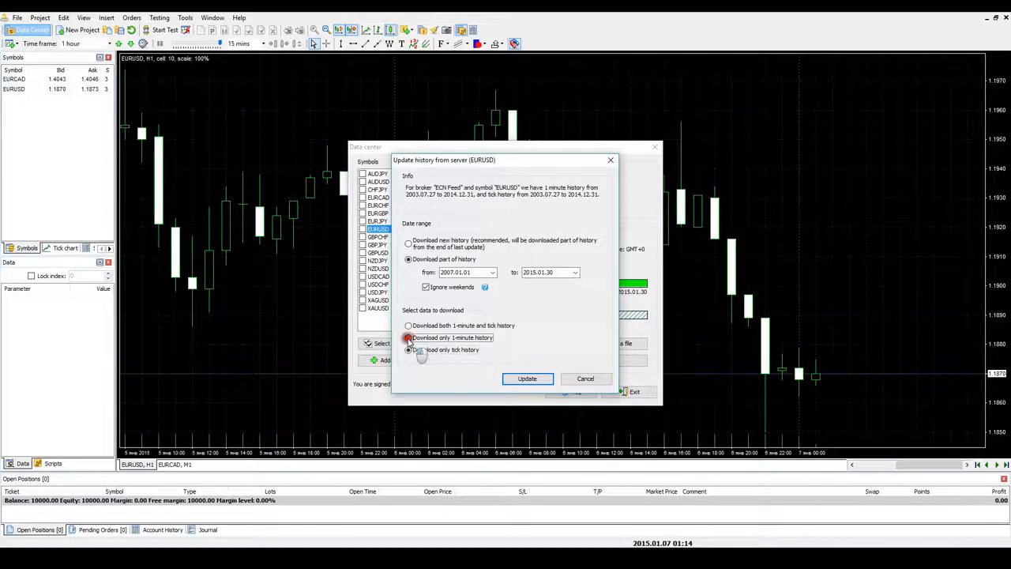
{"action": "left_click", "coordinate": [527, 378]}
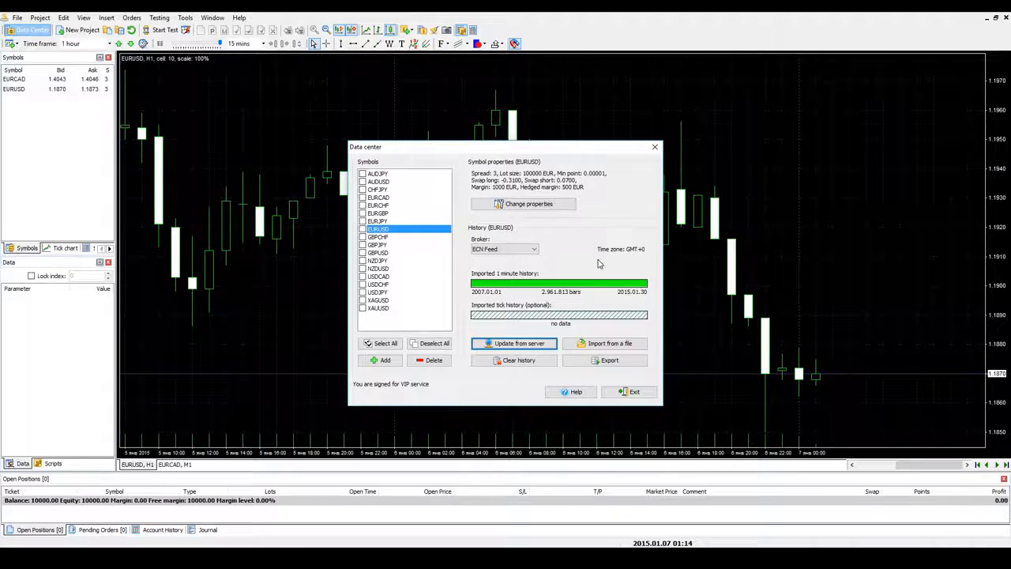
- Look through the available brokers for EURUSD, and clear only its 1-minute history, excluding the tick history
{"action": "left_click", "coordinate": [534, 248]}
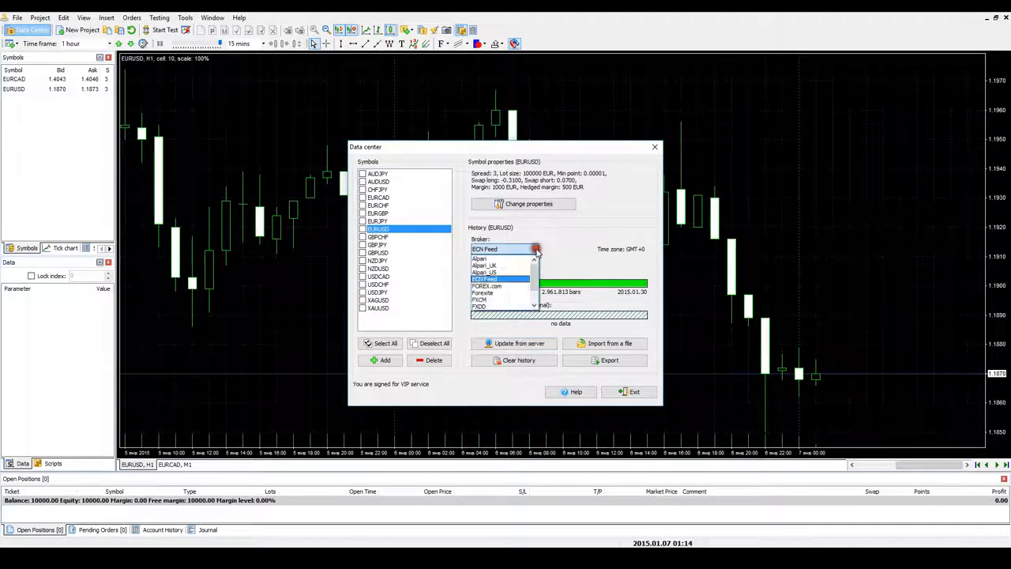
{"action": "left_click", "coordinate": [563, 249]}
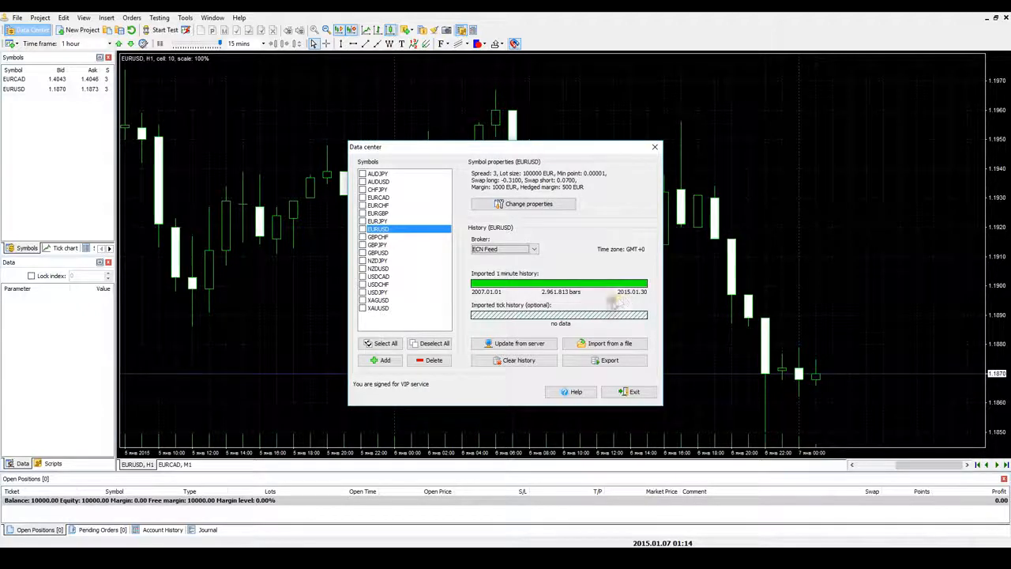
{"action": "left_click", "coordinate": [521, 362]}
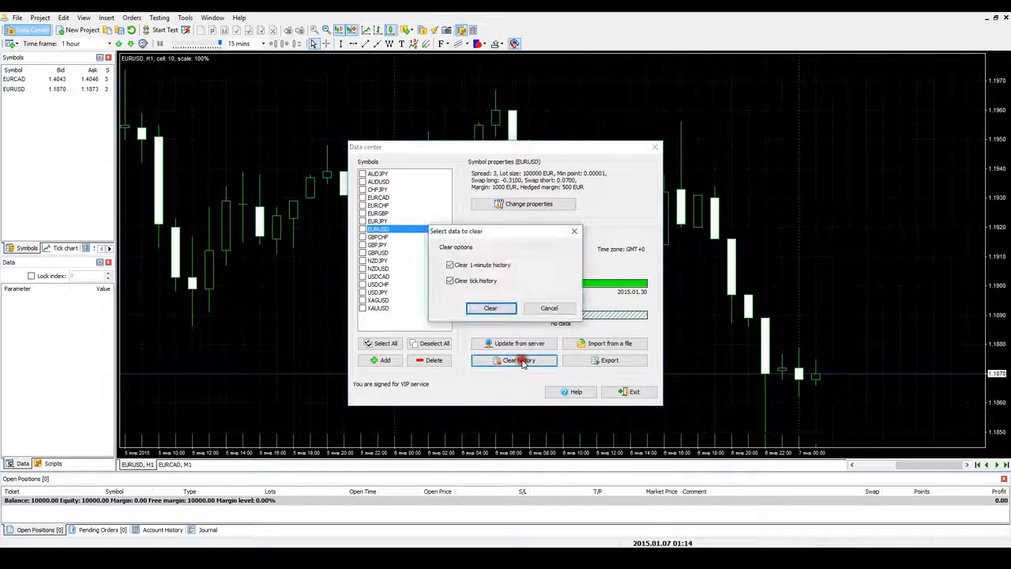
{"action": "left_click", "coordinate": [451, 282]}
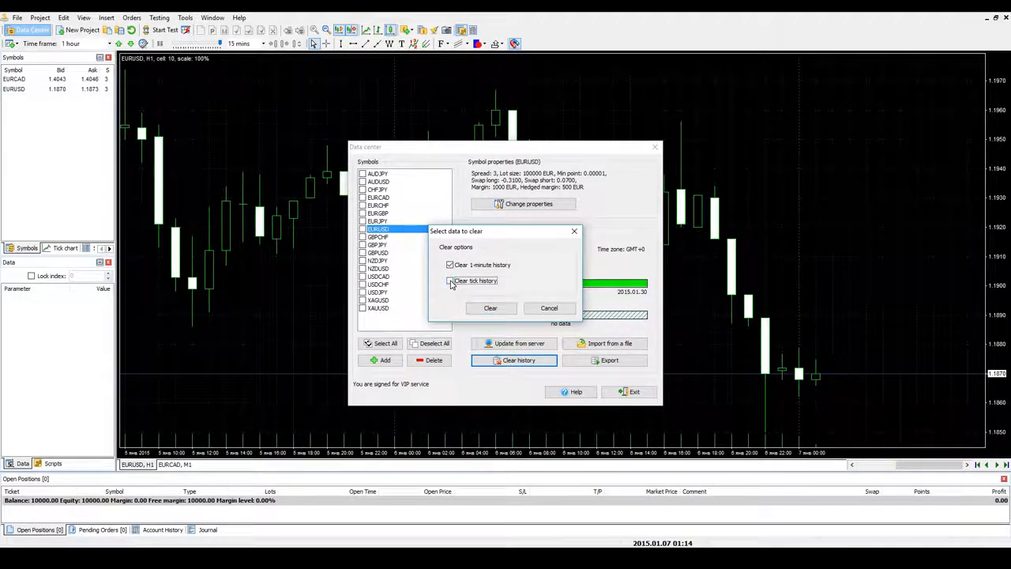
{"action": "left_click", "coordinate": [489, 308]}
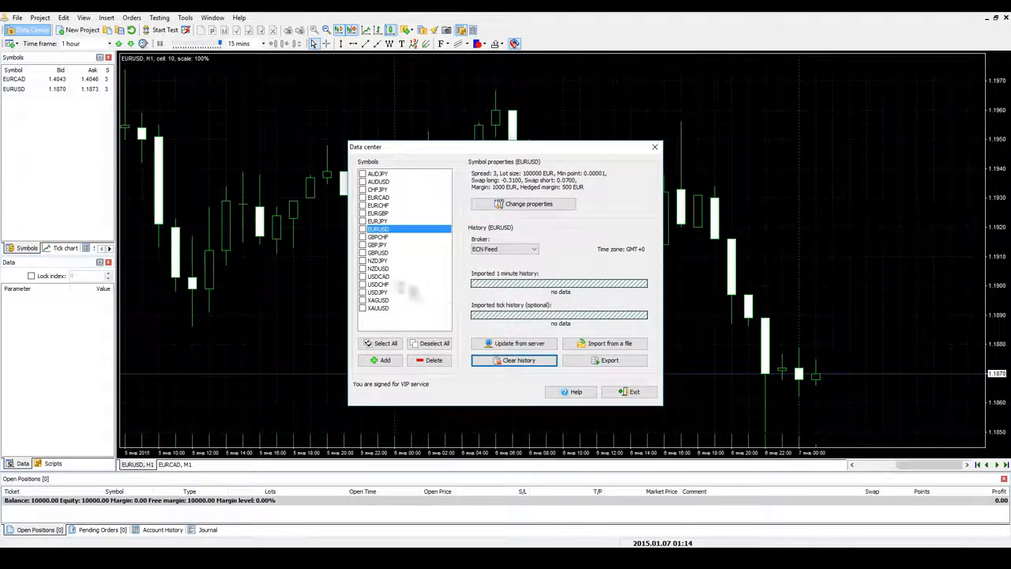
- Export the USDCAD 1-minute bars from 2015.01.01 to 2015.01.31 to a Metastock-format file named USDCAD on the desktop
{"action": "left_click", "coordinate": [383, 277]}
{"action": "left_click", "coordinate": [605, 359]}
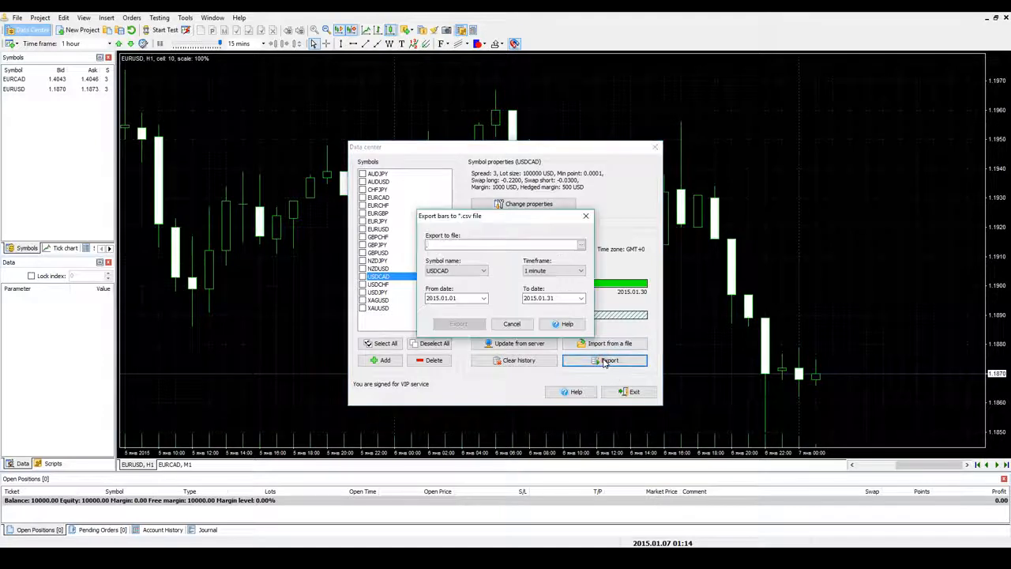
{"action": "left_click", "coordinate": [580, 245]}
{"action": "type", "text": "USDCAD"}
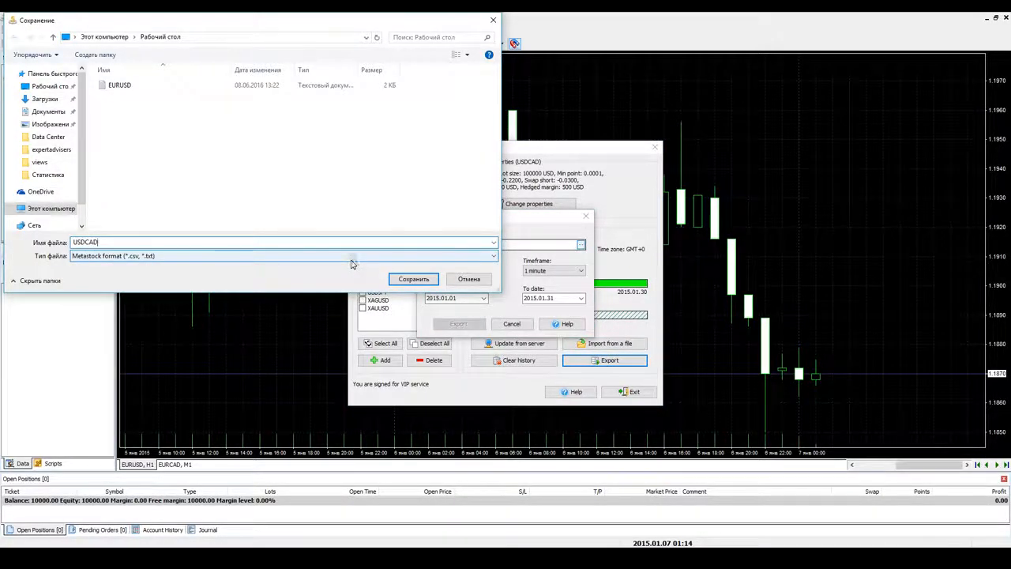
{"action": "key", "text": "Return"}
{"action": "left_click", "coordinate": [471, 324]}
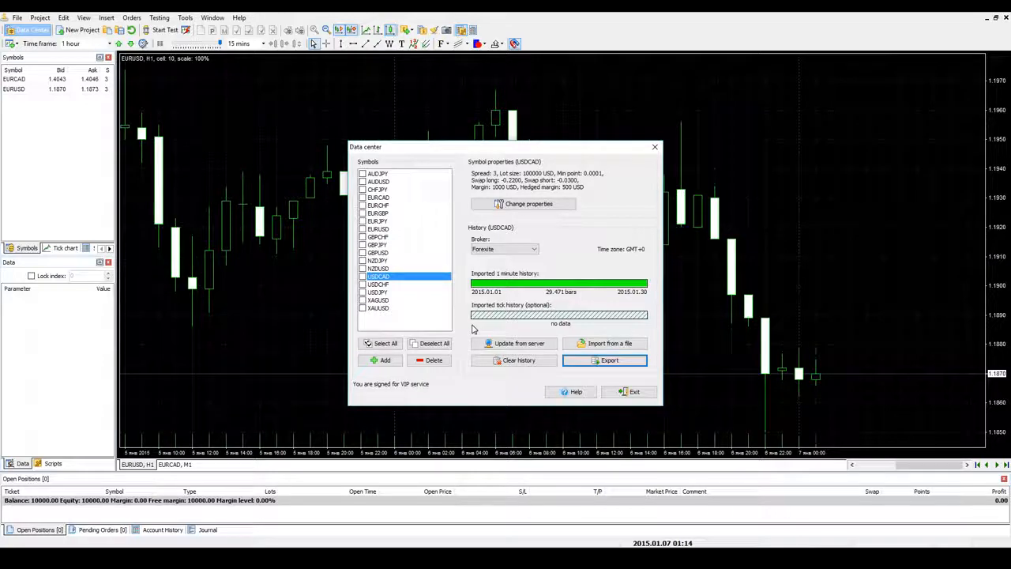
- Open the USDCAD symbol properties, look at its symbol type options and lot size, and set the leverage to 1 x 50
{"action": "left_click", "coordinate": [534, 205]}
{"action": "left_click", "coordinate": [436, 213]}
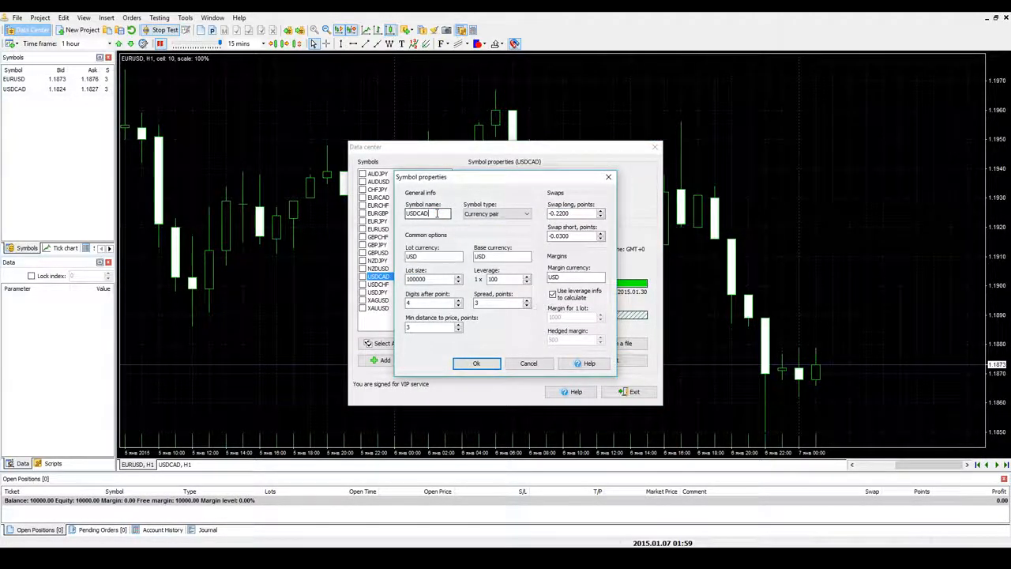
{"action": "left_click", "coordinate": [512, 214]}
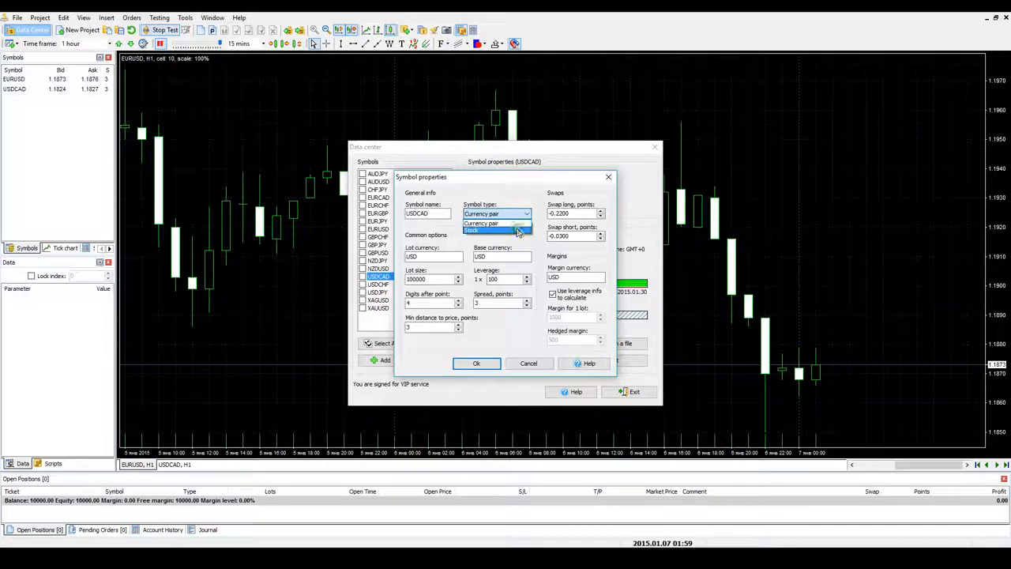
{"action": "left_click", "coordinate": [534, 227]}
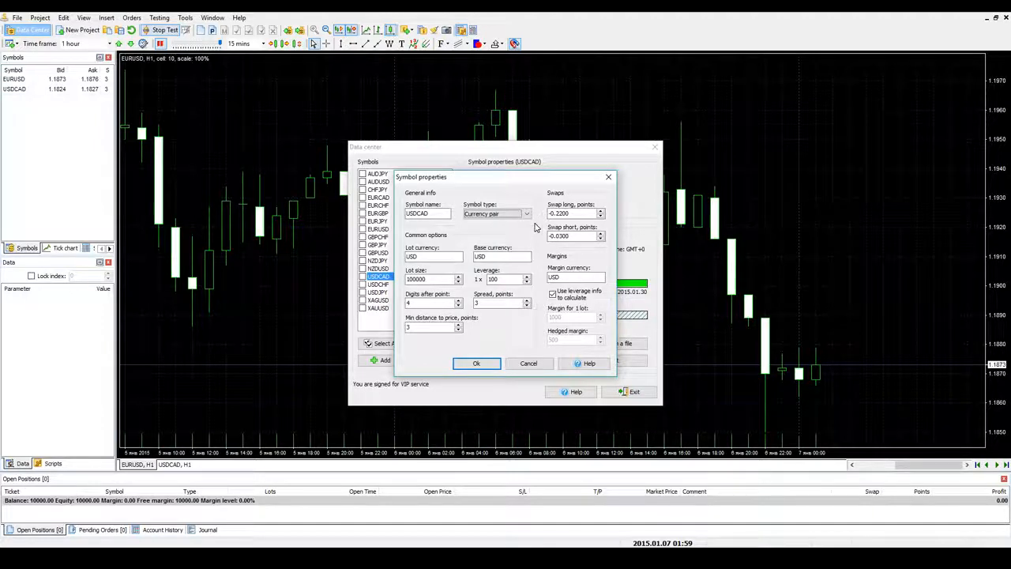
{"action": "left_click", "coordinate": [430, 279]}
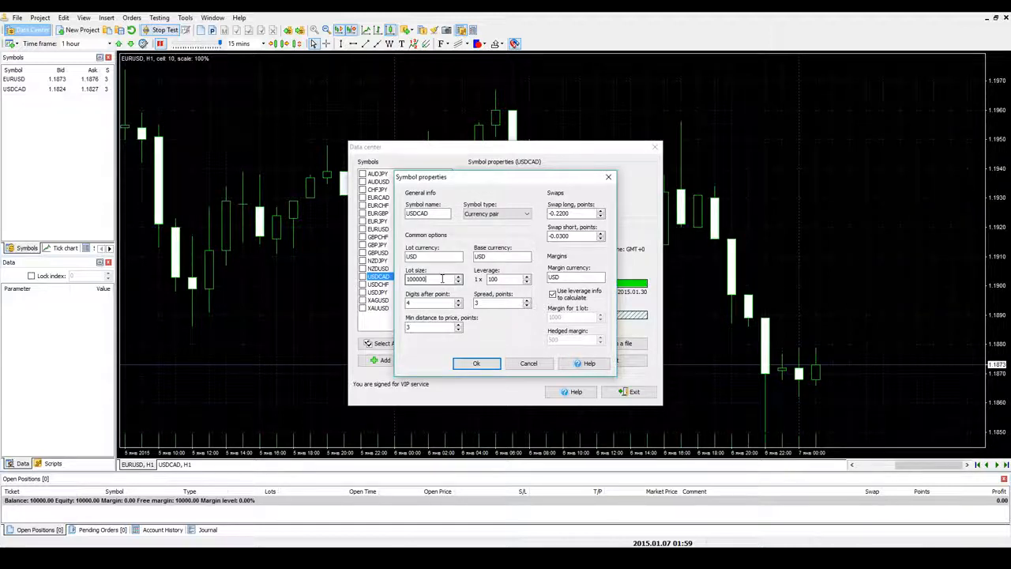
{"action": "double_click", "coordinate": [498, 279]}
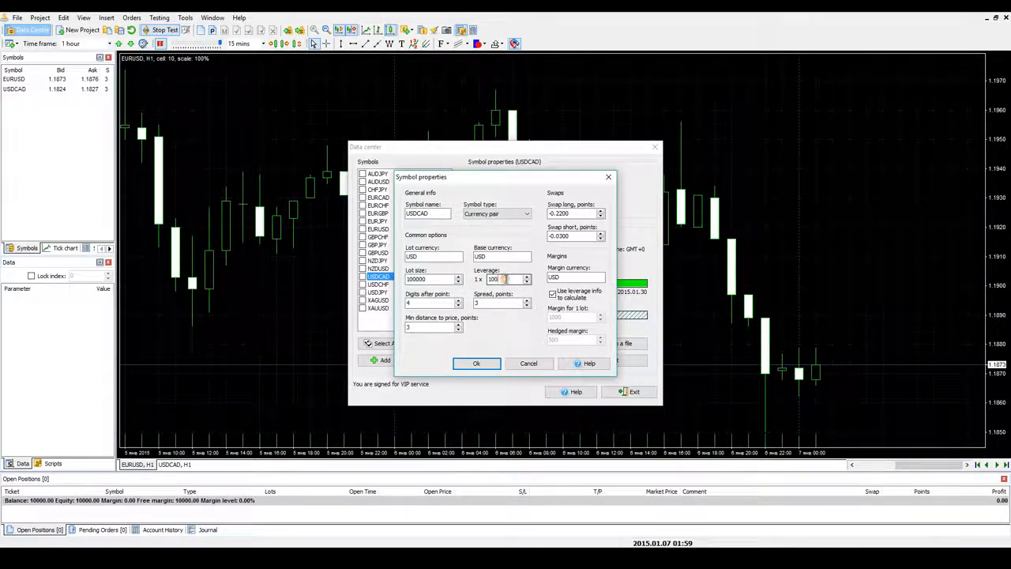
{"action": "left_click_drag", "start_coordinate": [501, 279], "coordinate": [482, 279]}
{"action": "type", "text": "50"}
{"action": "left_click", "coordinate": [511, 281]}
- Set the USDCAD digits after point to 5 and select the spread value
{"action": "left_click", "coordinate": [417, 303]}
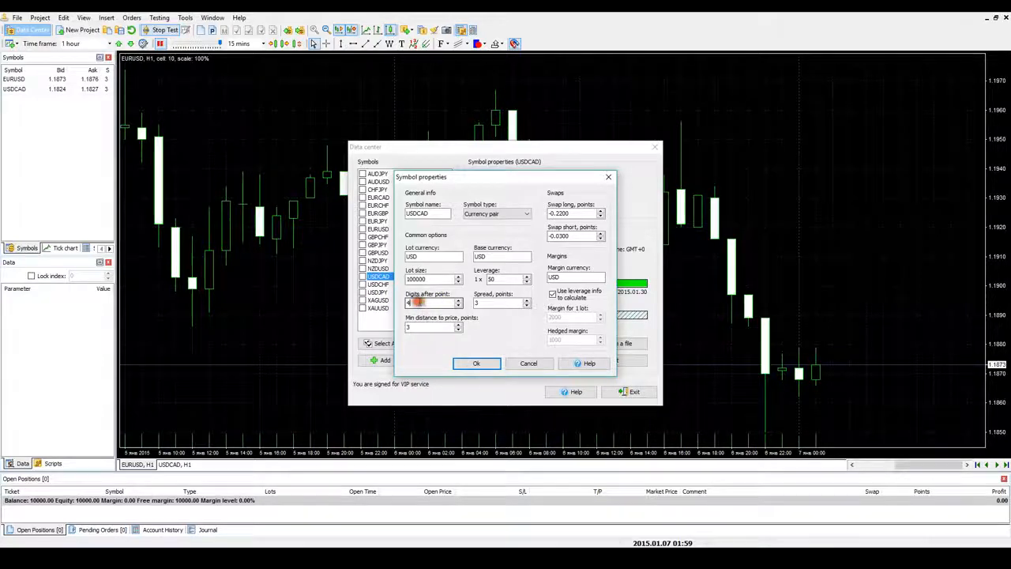
{"action": "left_click", "coordinate": [458, 301]}
{"action": "double_click", "coordinate": [483, 302]}
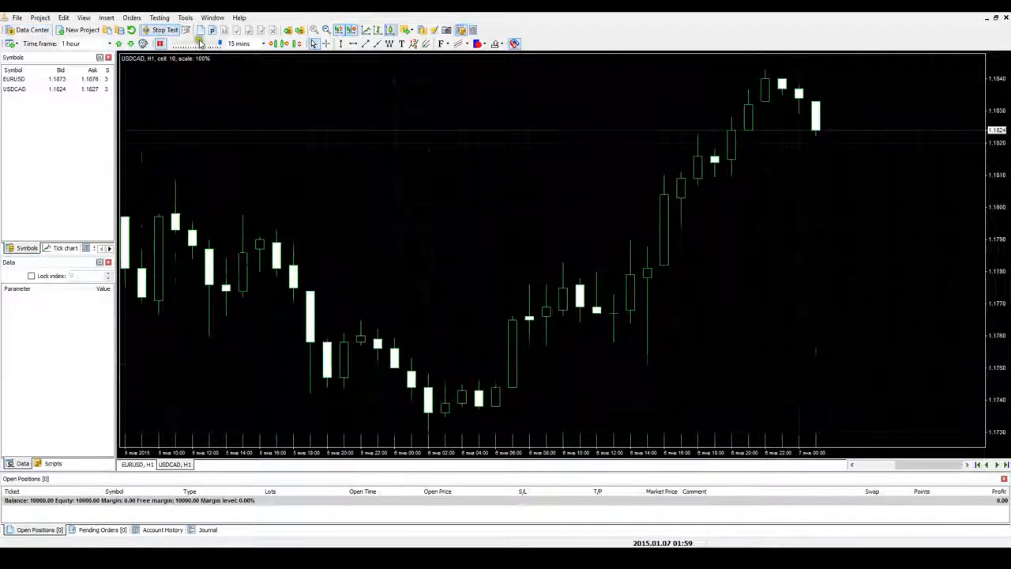
- Open a 0.1 lot market sell order on USDCAD and examine its entry in the open positions
{"action": "left_click", "coordinate": [201, 29]}
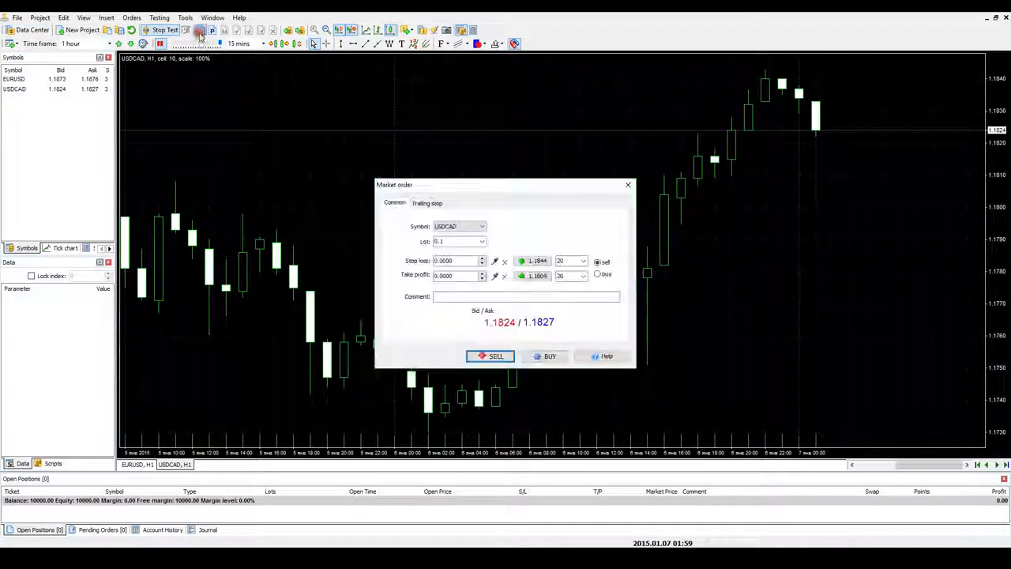
{"action": "left_click", "coordinate": [484, 357]}
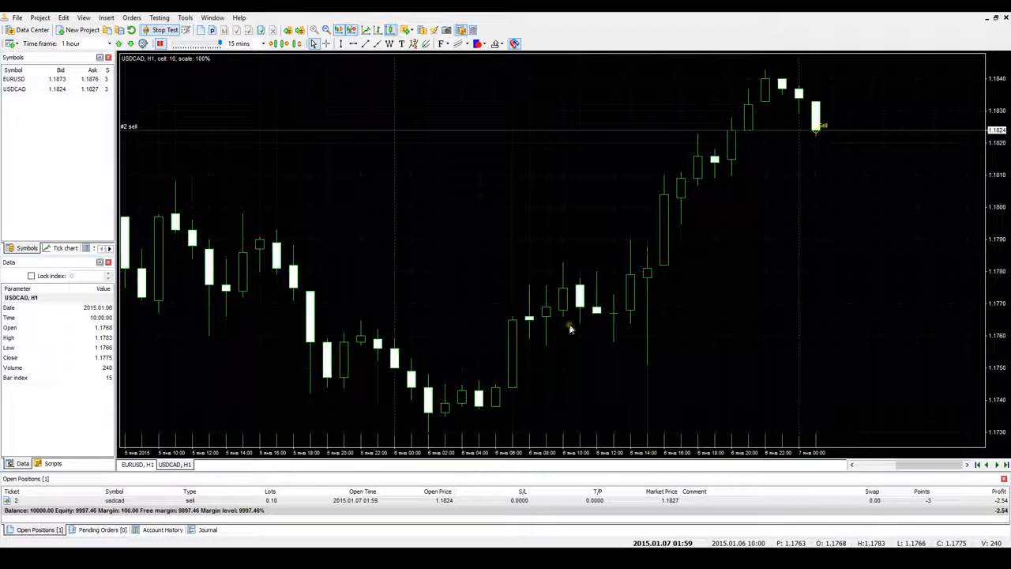
{"action": "left_click", "coordinate": [138, 500]}
{"action": "left_click", "coordinate": [137, 501]}
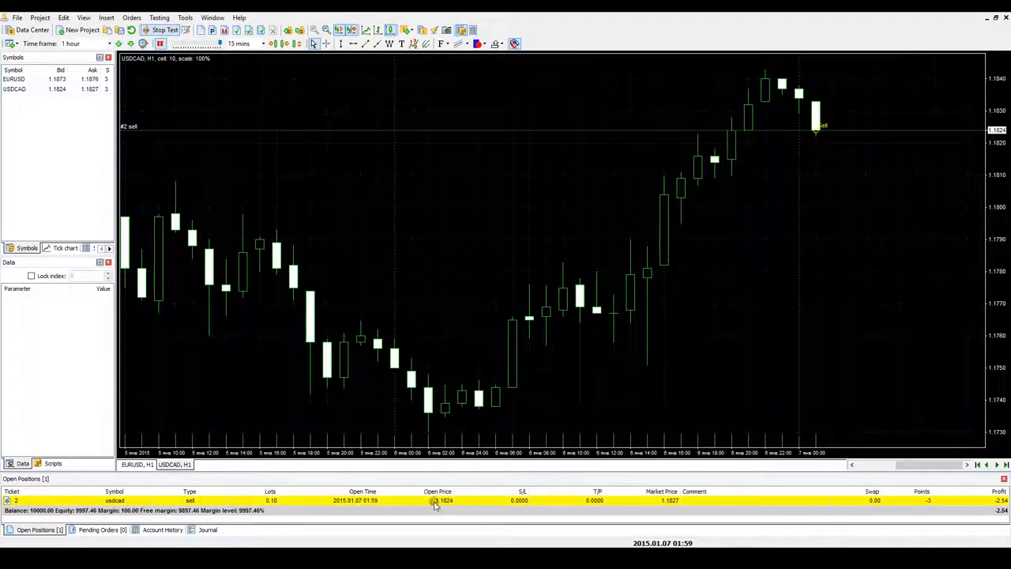
{"action": "left_click", "coordinate": [501, 482]}
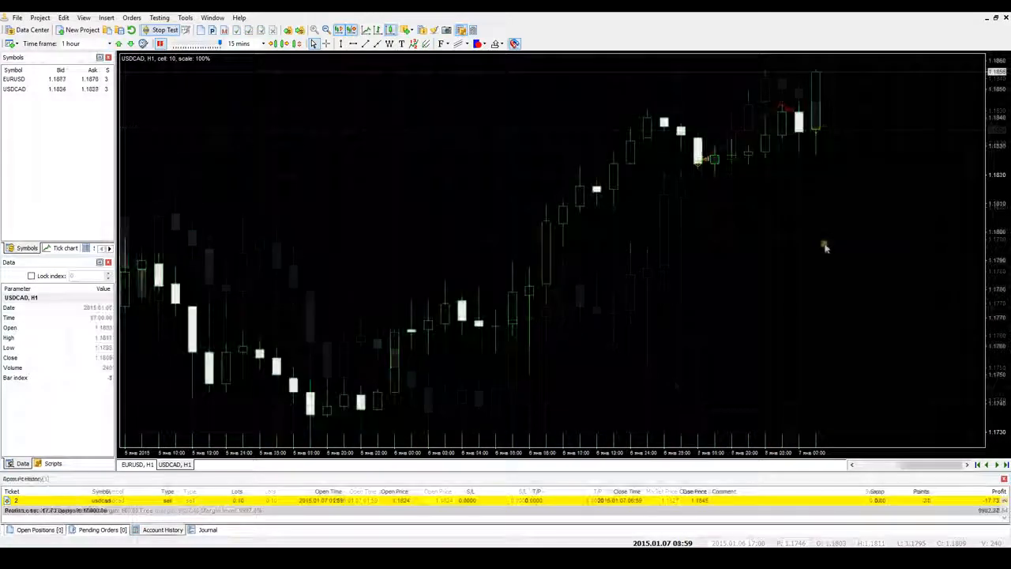
- Open a 0.1 lot market buy order on USDCAD, examine its open position and close it
{"action": "left_click", "coordinate": [202, 30]}
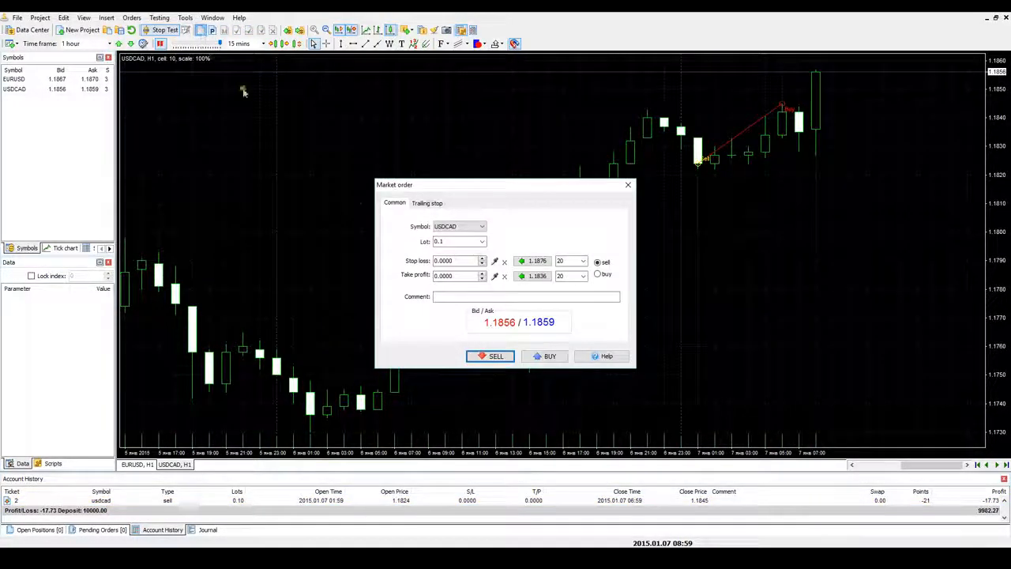
{"action": "left_click", "coordinate": [545, 357]}
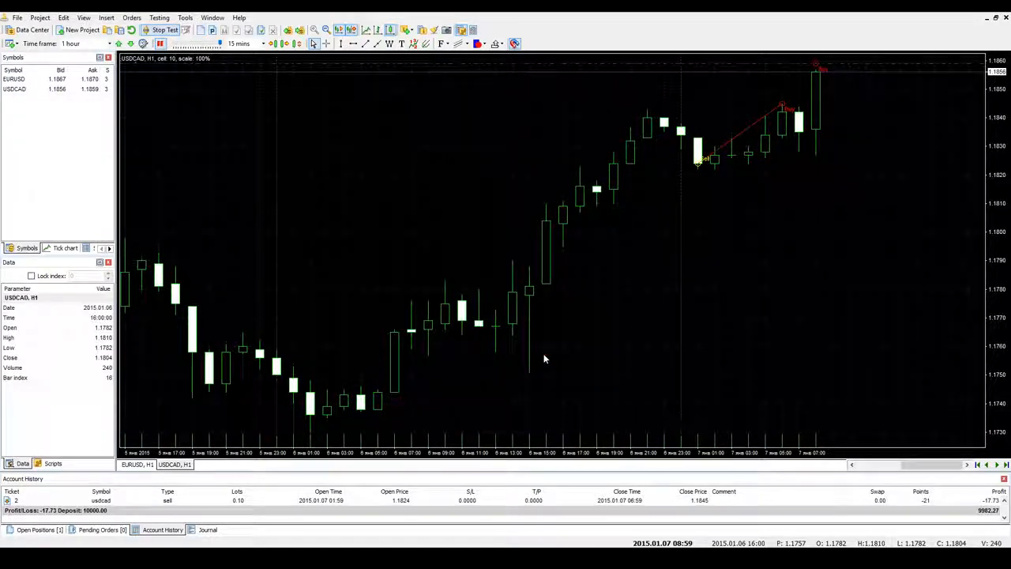
{"action": "left_click", "coordinate": [51, 528]}
{"action": "left_click", "coordinate": [237, 501]}
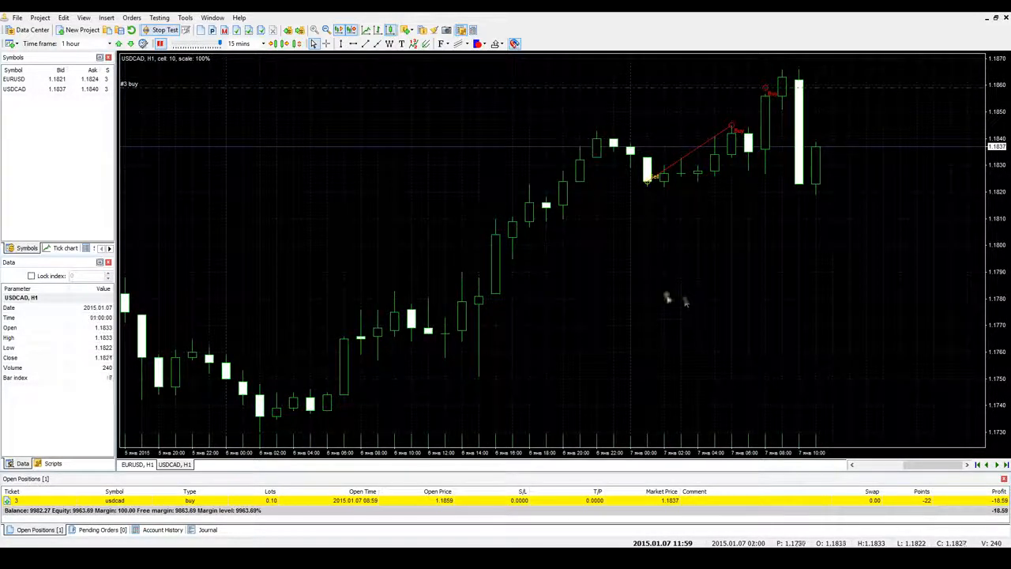
{"action": "double_click", "coordinate": [411, 500]}
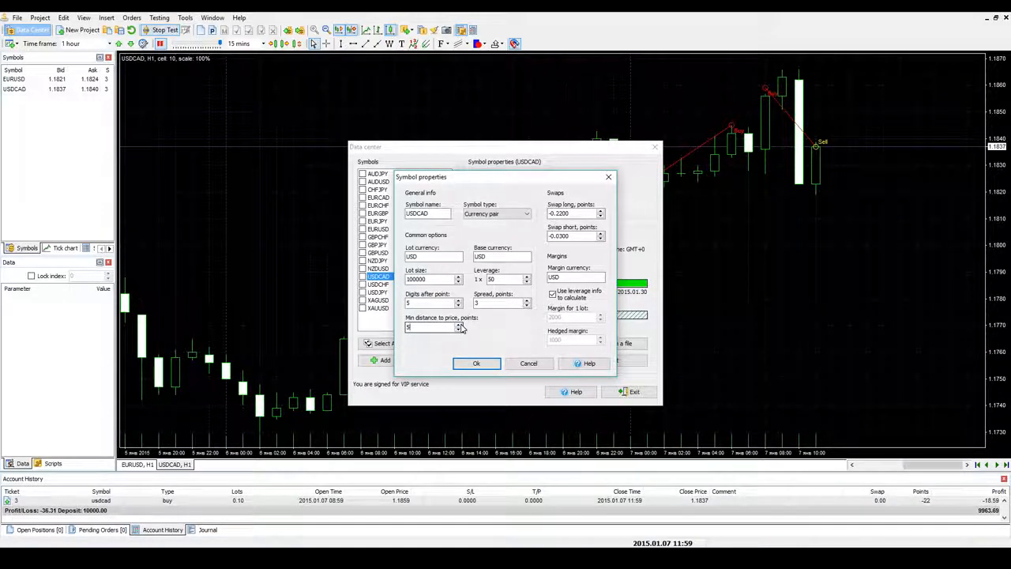
- Set the USDCAD minimum distance to price to 5 points and look at the long and short swap values
{"action": "left_click", "coordinate": [462, 328]}
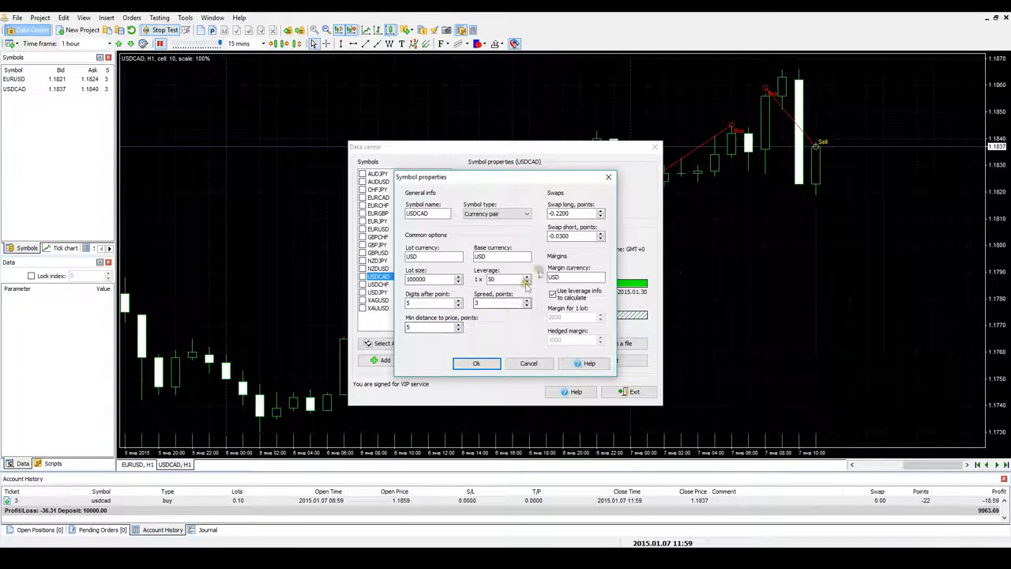
{"action": "left_click", "coordinate": [574, 211]}
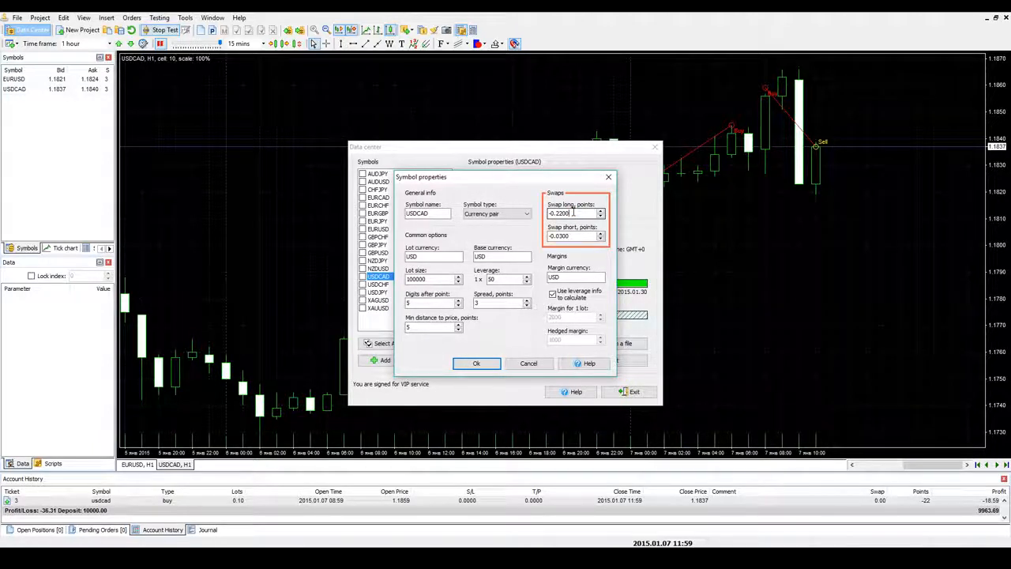
{"action": "left_click", "coordinate": [572, 236]}
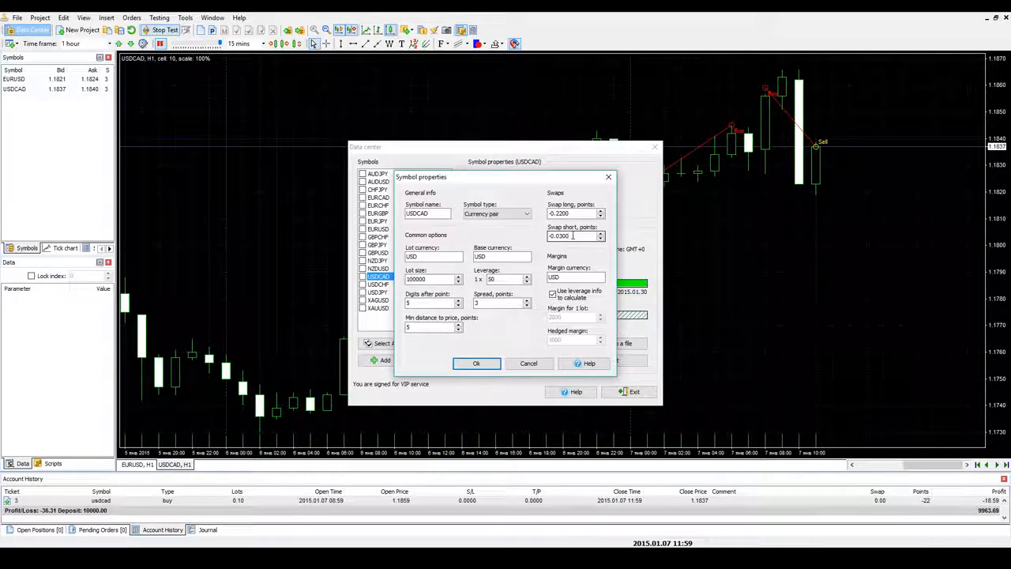
- Turn off calculating margins from leverage info, check the 1-lot and hedged margin values, and save the USDCAD properties
{"action": "left_click", "coordinate": [557, 279]}
{"action": "left_click", "coordinate": [553, 295]}
{"action": "left_click", "coordinate": [553, 296]}
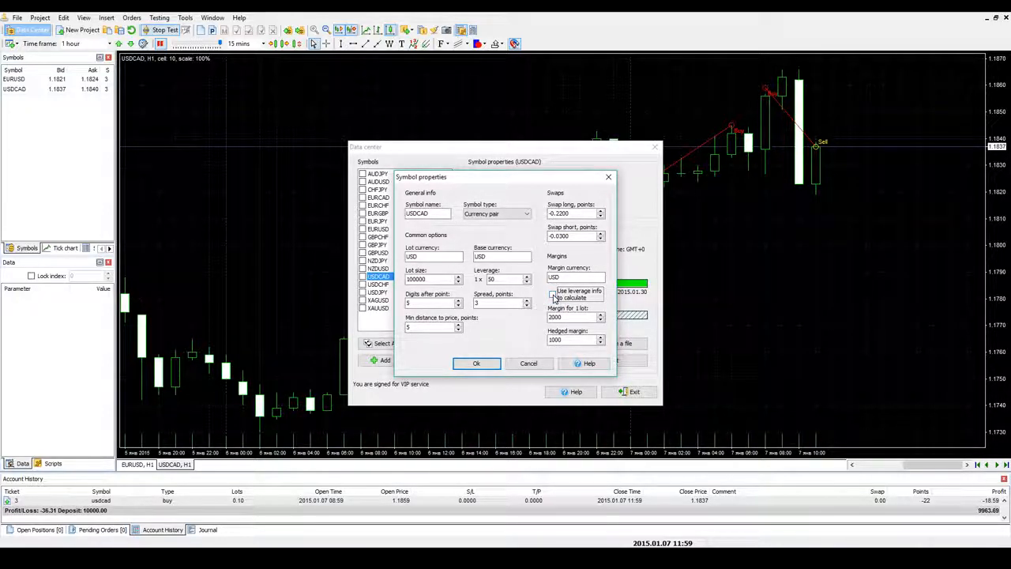
{"action": "left_click", "coordinate": [568, 316]}
{"action": "left_click", "coordinate": [567, 316]}
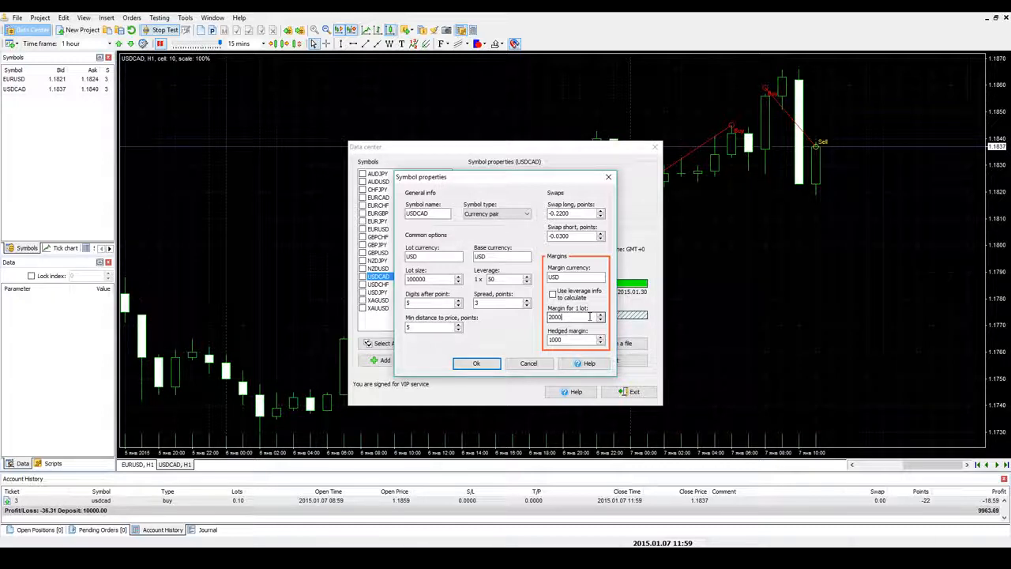
{"action": "left_click", "coordinate": [574, 339]}
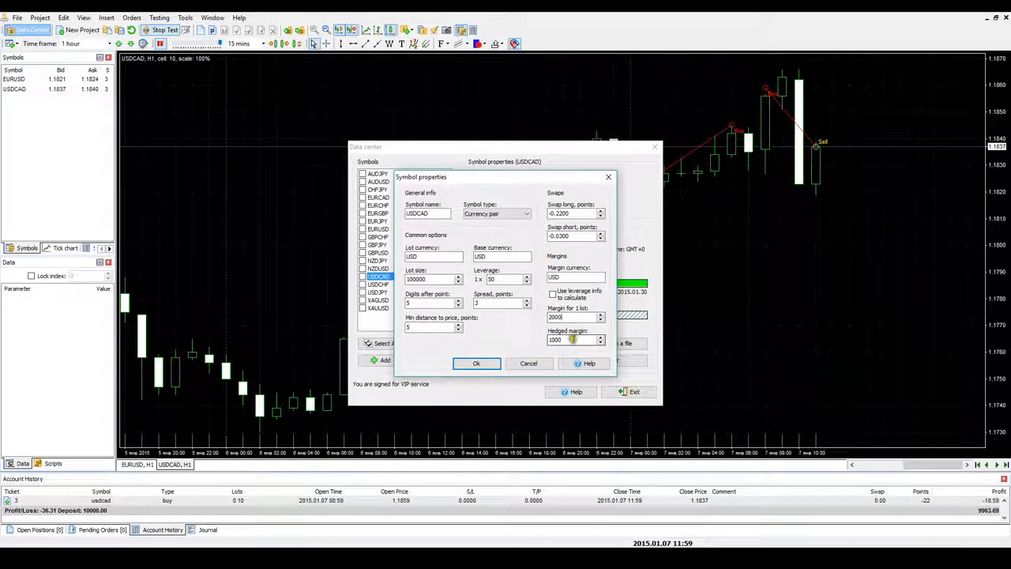
{"action": "left_click", "coordinate": [575, 339]}
{"action": "left_click", "coordinate": [492, 364]}
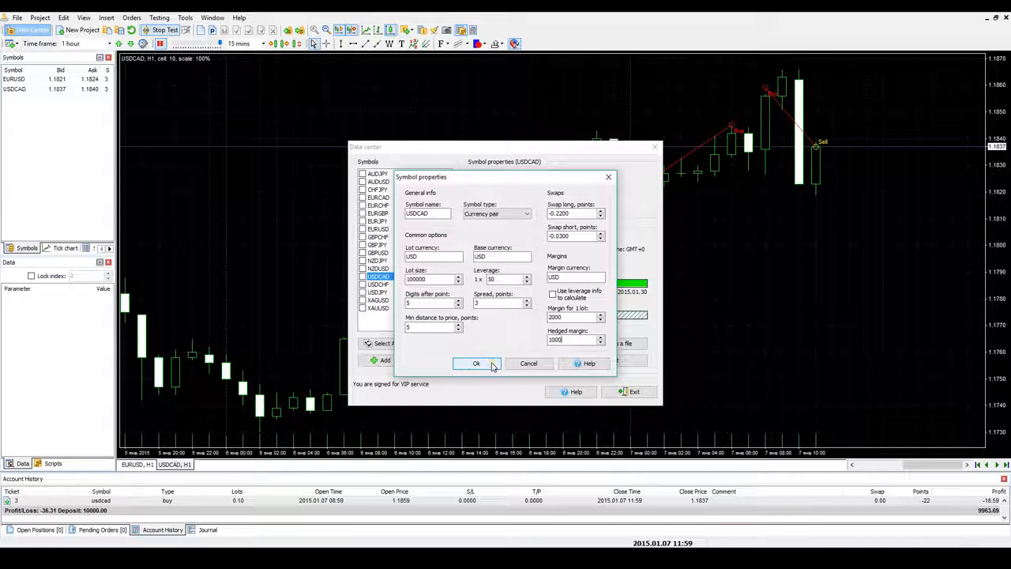
{"action": "left_click", "coordinate": [492, 365]}
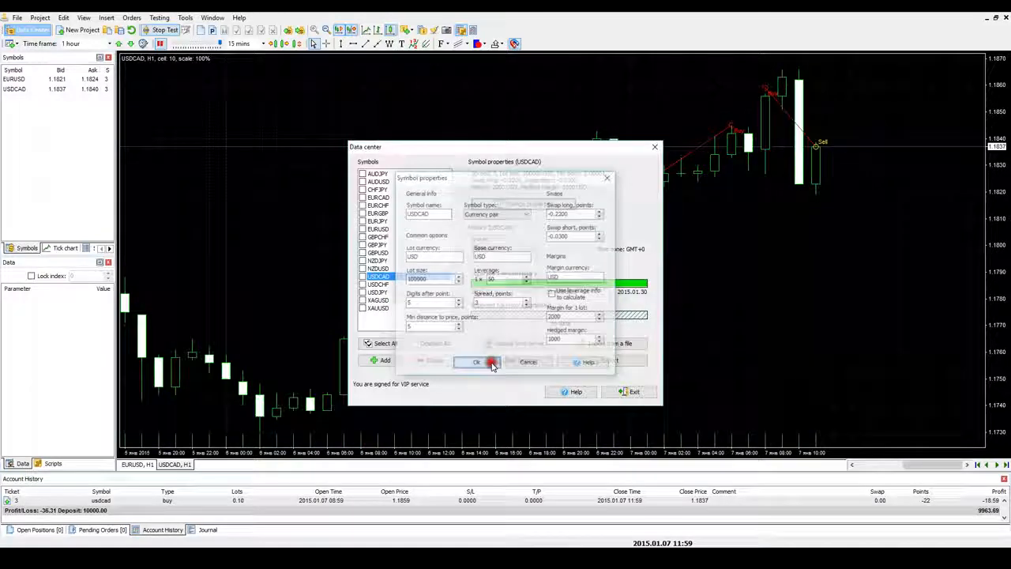